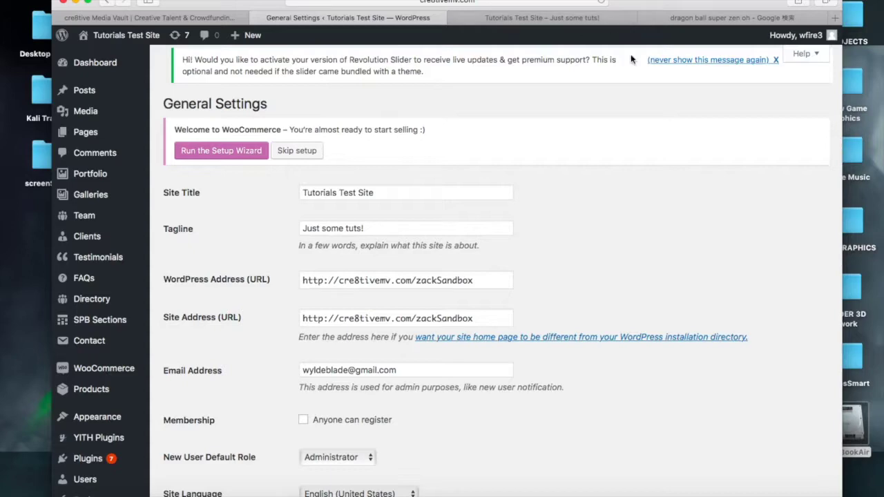
# - Examine the live site's front page, from the header image down through the posts and sidebar widgets
pyautogui.click(553, 21)
pyautogui.scroll(-5, 535, 235)
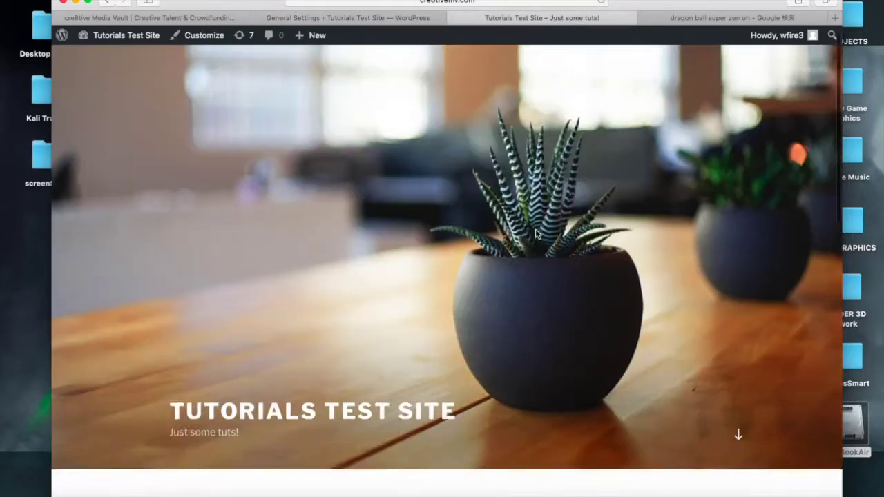
pyautogui.scroll(-3, 535, 234)
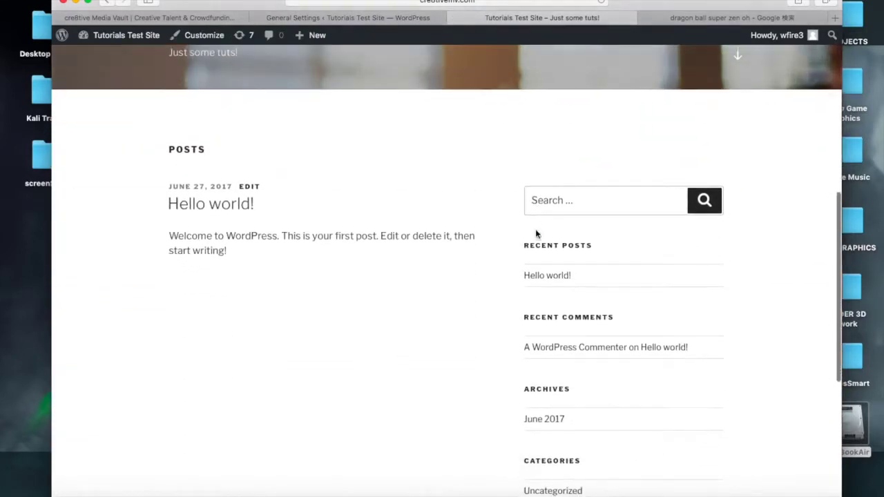
pyautogui.scroll(5, 535, 234)
pyautogui.scroll(-4, 535, 234)
pyautogui.scroll(-3, 535, 234)
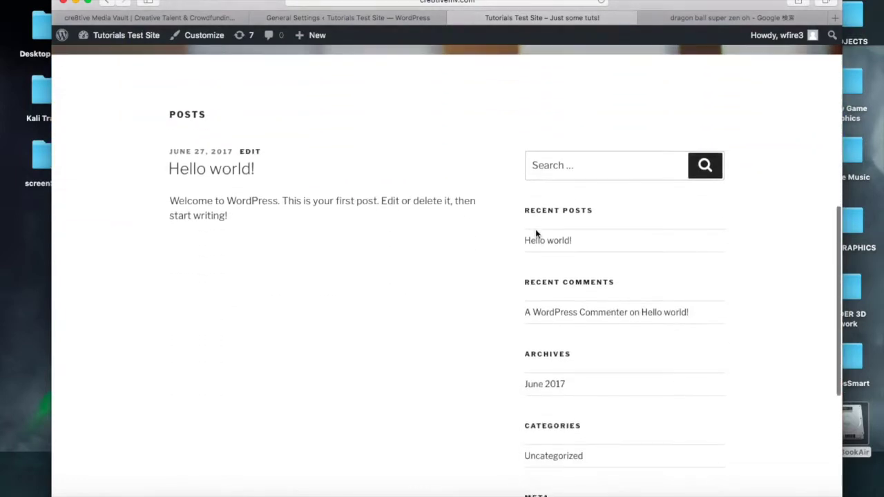
pyautogui.scroll(-2, 535, 234)
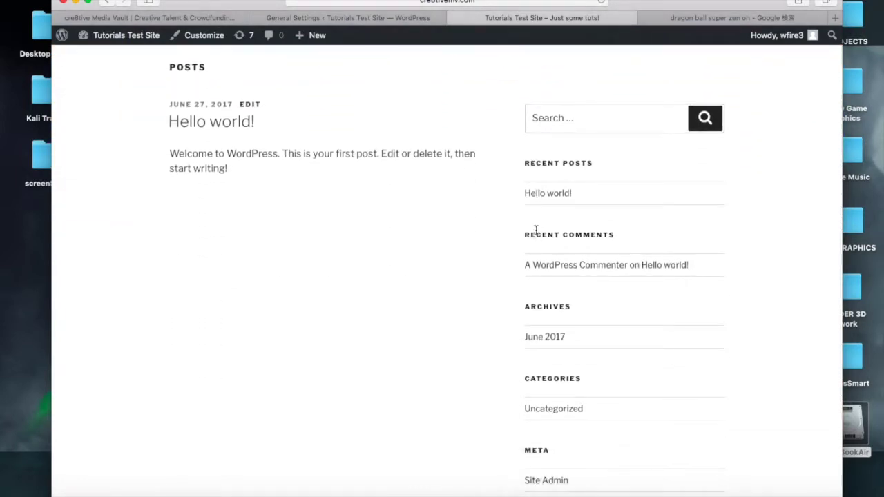
pyautogui.scroll(-4, 536, 230)
pyautogui.scroll(10, 535, 232)
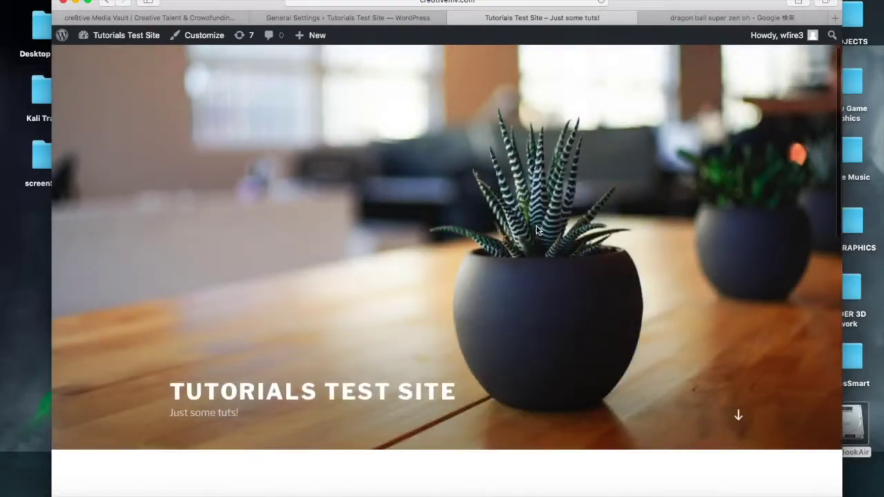
# - Return to the site's dashboard and open the page of installed themes
pyautogui.click(374, 19)
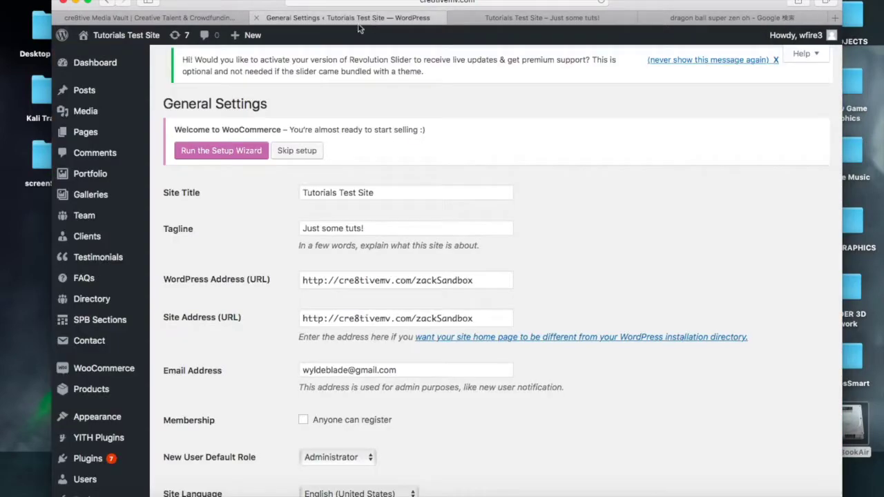
pyautogui.moveTo(78, 66)
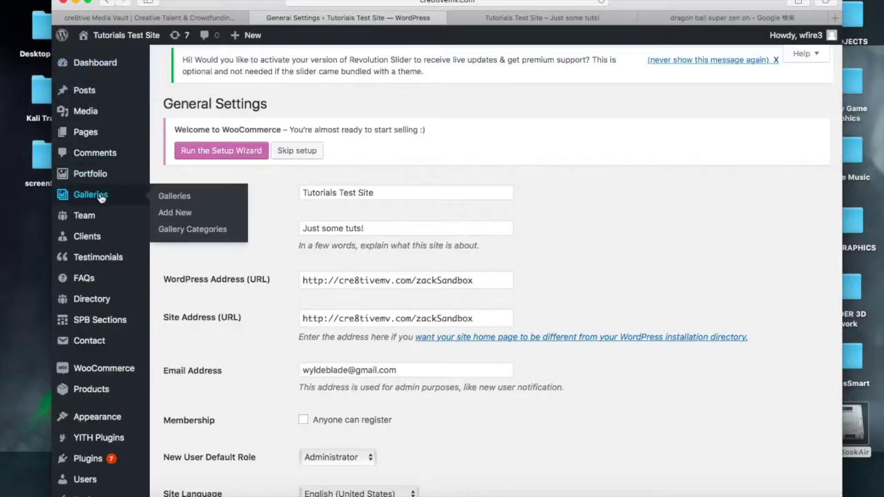
pyautogui.moveTo(92, 413)
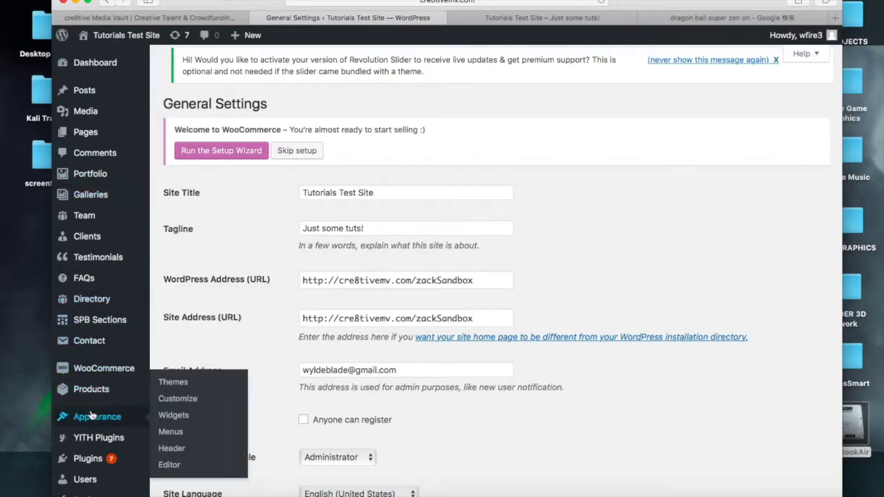
pyautogui.click(176, 384)
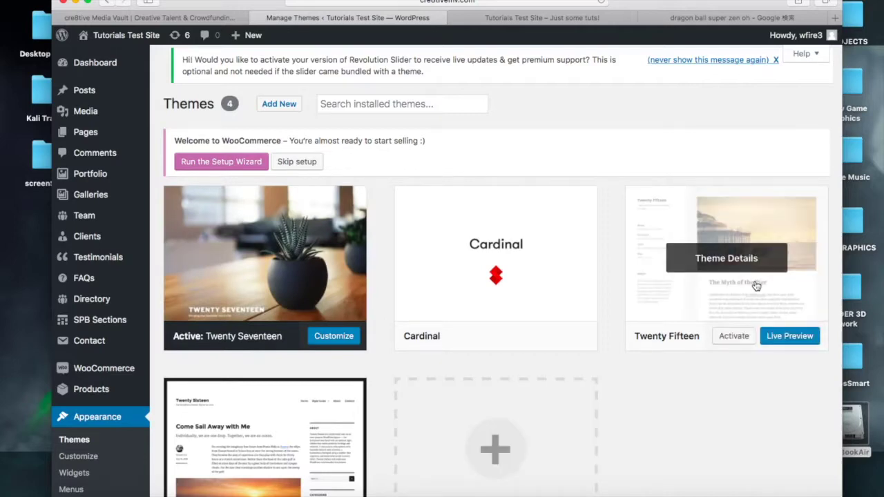
# - View the details of the installed Twenty Fifteen theme
pyautogui.scroll(-3, 392, 390)
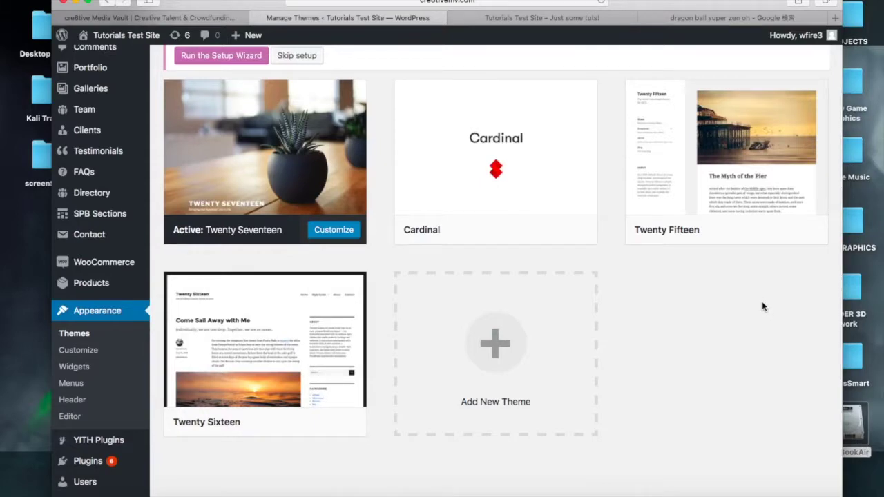
pyautogui.moveTo(763, 165)
pyautogui.moveTo(760, 131)
pyautogui.click(757, 114)
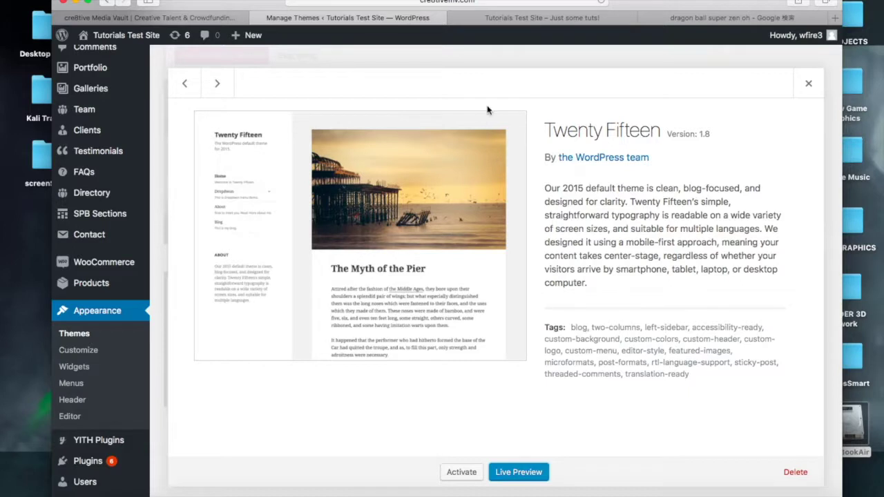
# - Reload the live site's front page to check its current theme, and return to the theme details
pyautogui.click(560, 17)
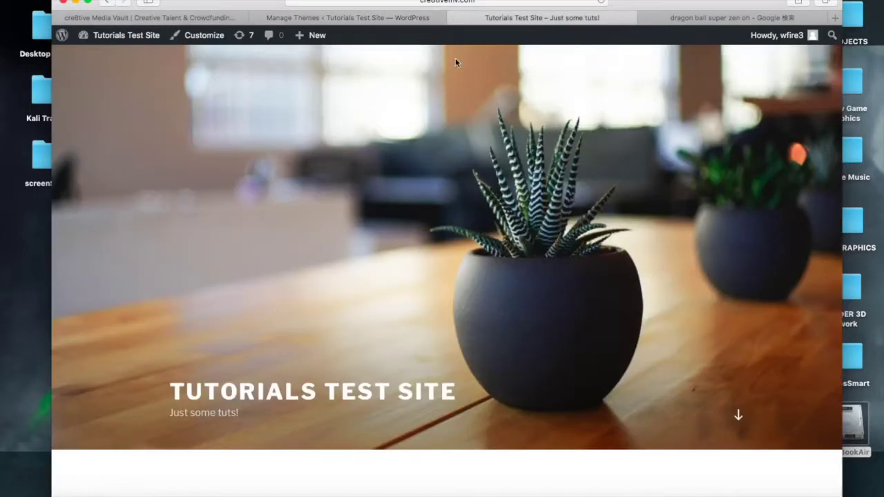
pyautogui.click(601, 3)
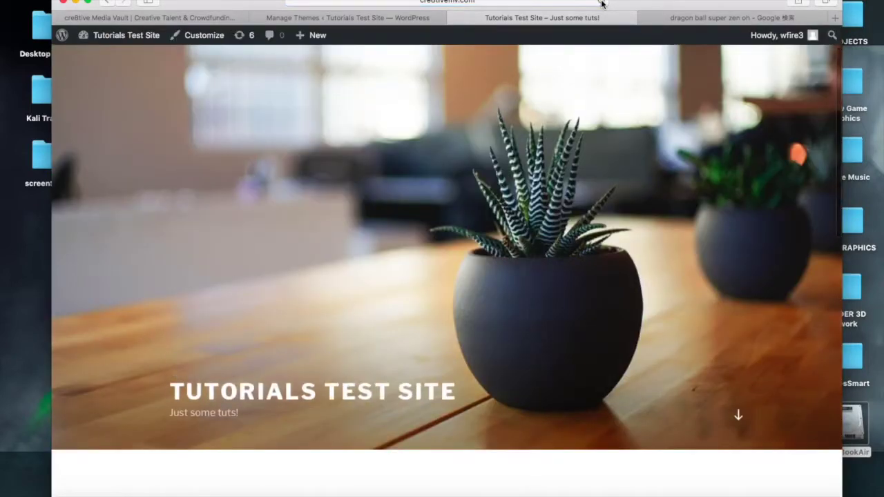
pyautogui.click(393, 18)
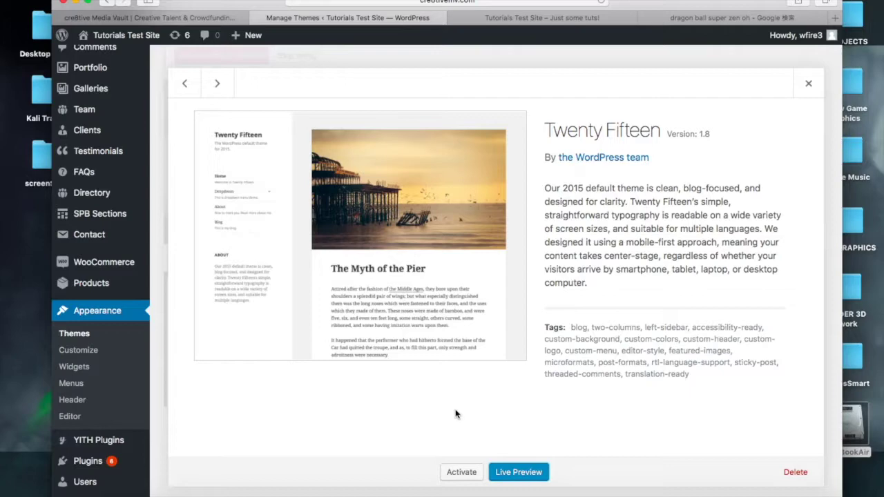
# - Close the theme details and examine the site in a live preview of the Twenty Fifteen theme
pyautogui.click(808, 84)
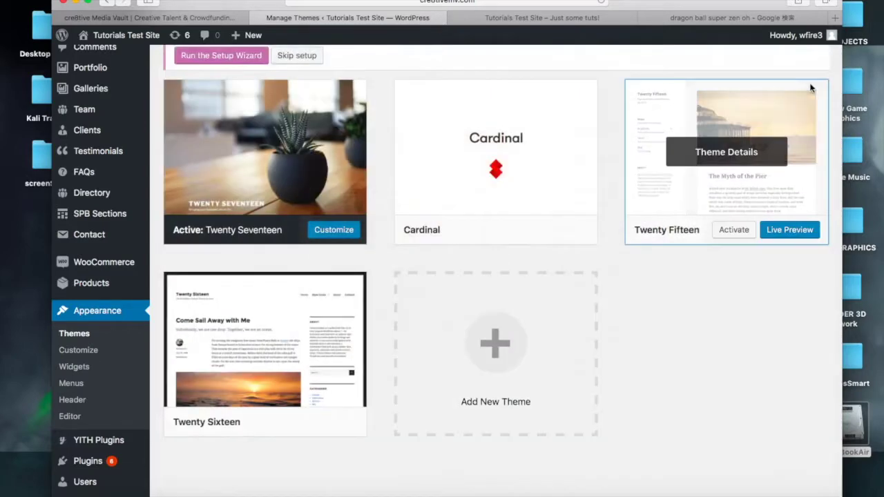
pyautogui.click(790, 231)
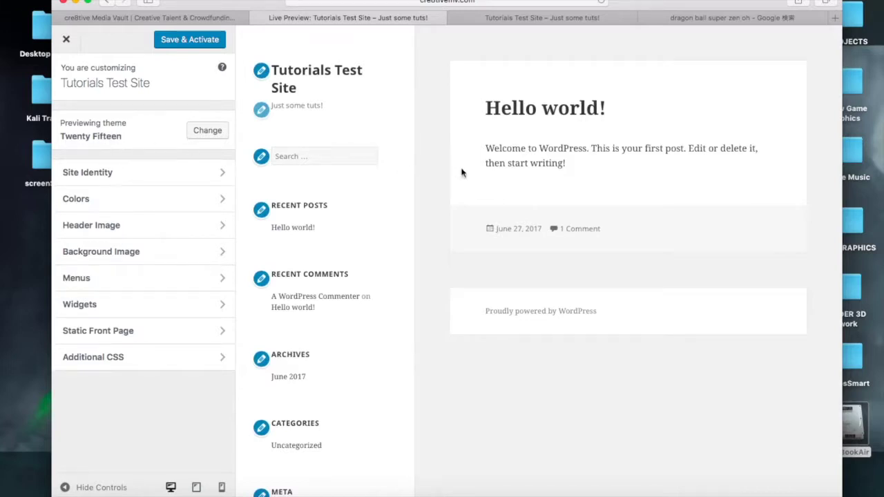
pyautogui.scroll(-3, 563, 216)
pyautogui.scroll(4, 563, 216)
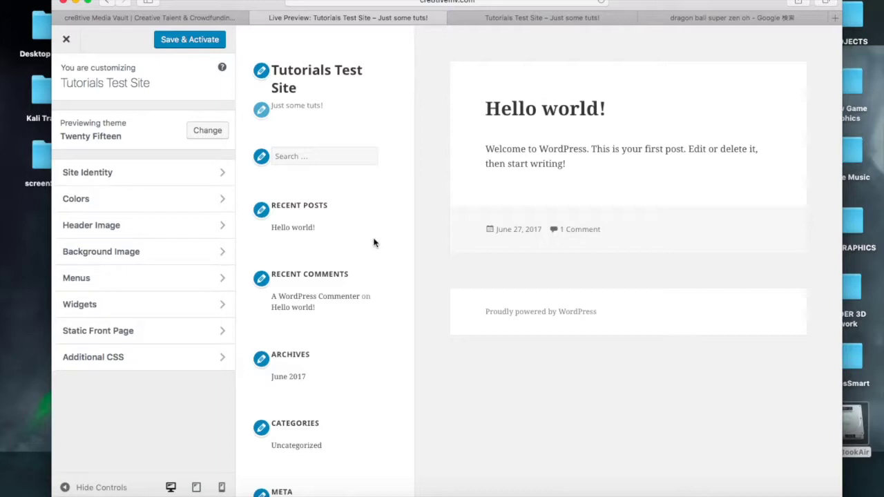
# - Change the site title to "Tutorials Test Site ( Yeah )" in the preview's site identity settings
pyautogui.click(166, 181)
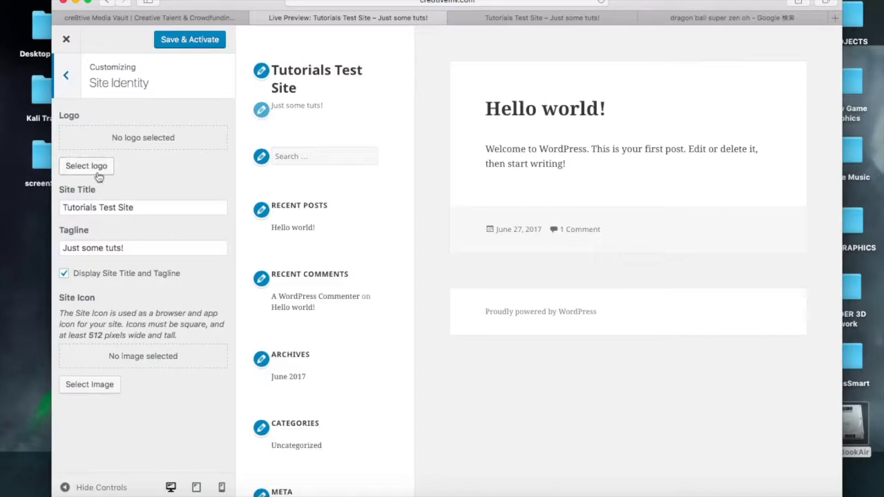
pyautogui.click(164, 205)
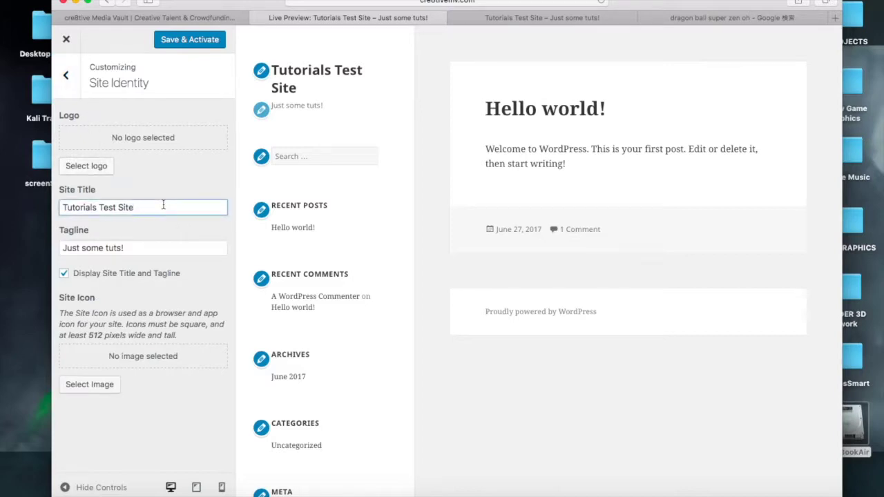
pyautogui.write('(')
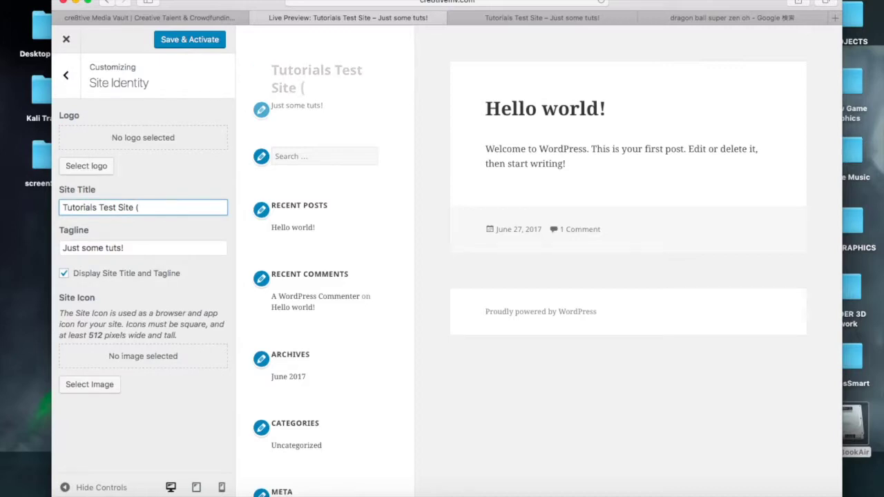
pyautogui.write(' Yeah )')
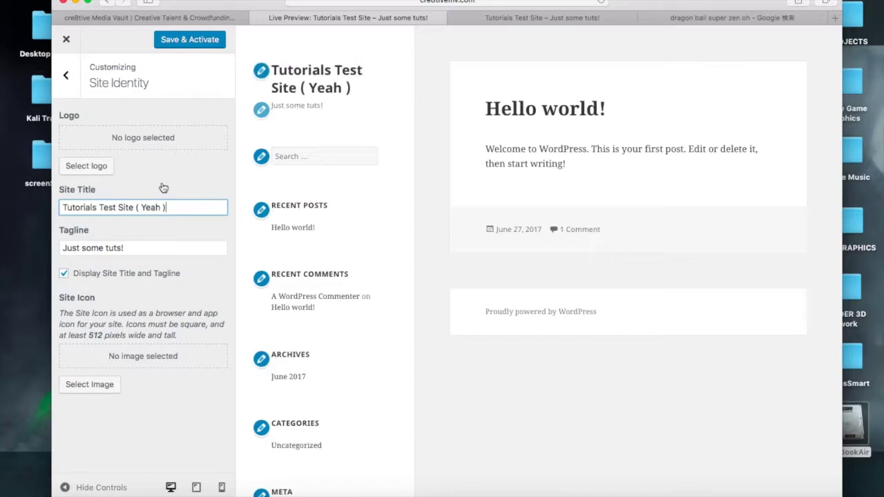
pyautogui.click(67, 76)
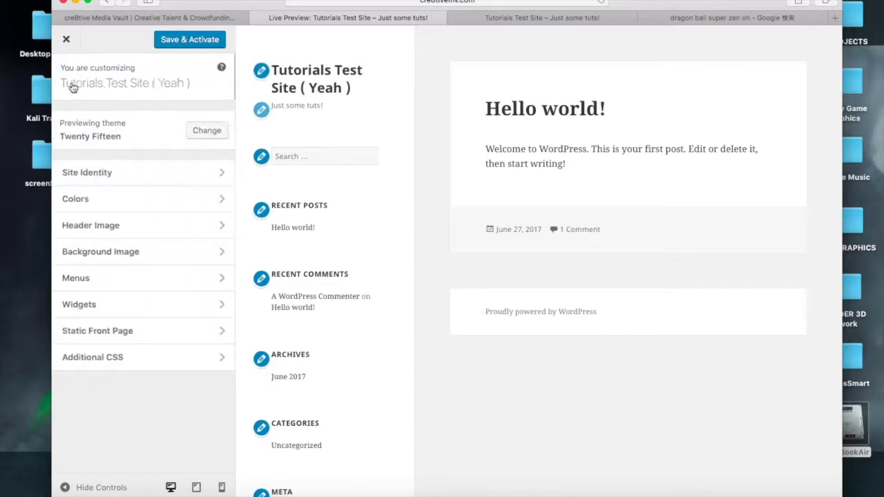
# - Look through the Colors, Header Image and Menus settings of the previewed theme
pyautogui.click(165, 207)
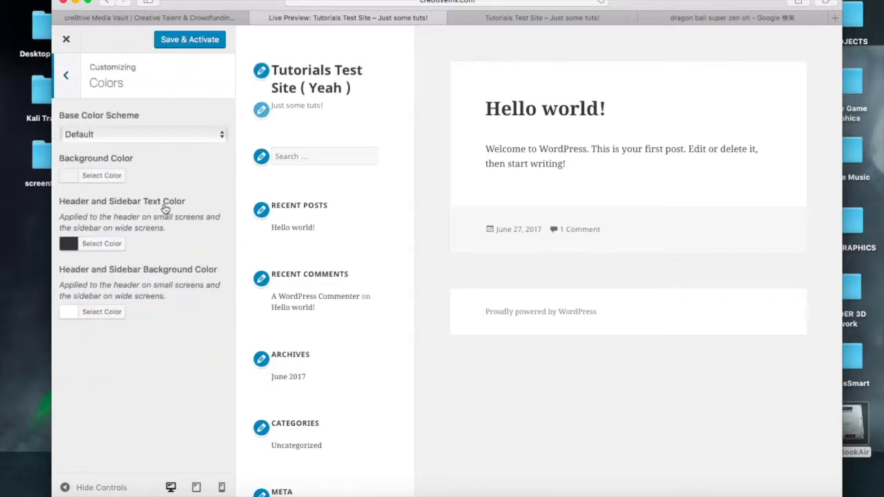
pyautogui.click(67, 75)
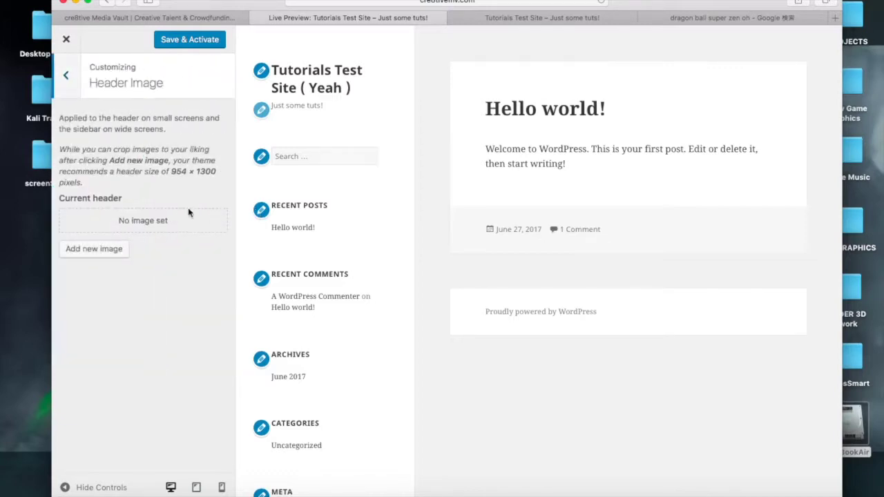
pyautogui.click(67, 77)
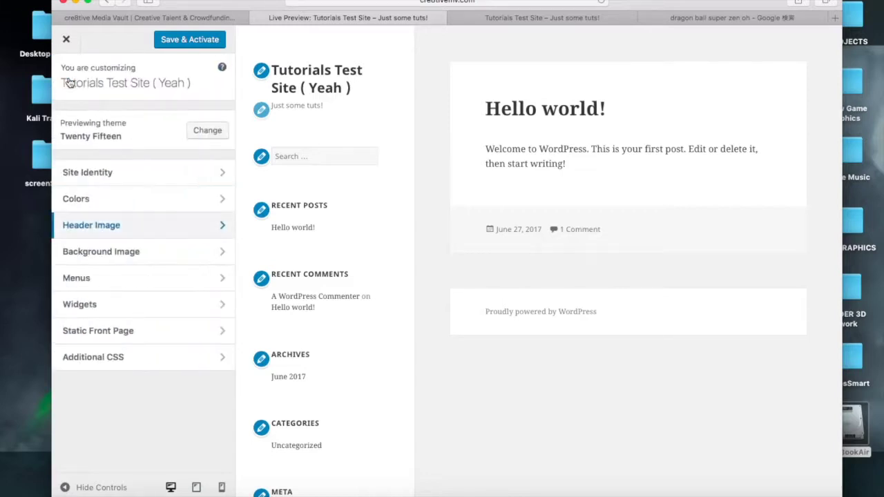
pyautogui.click(155, 277)
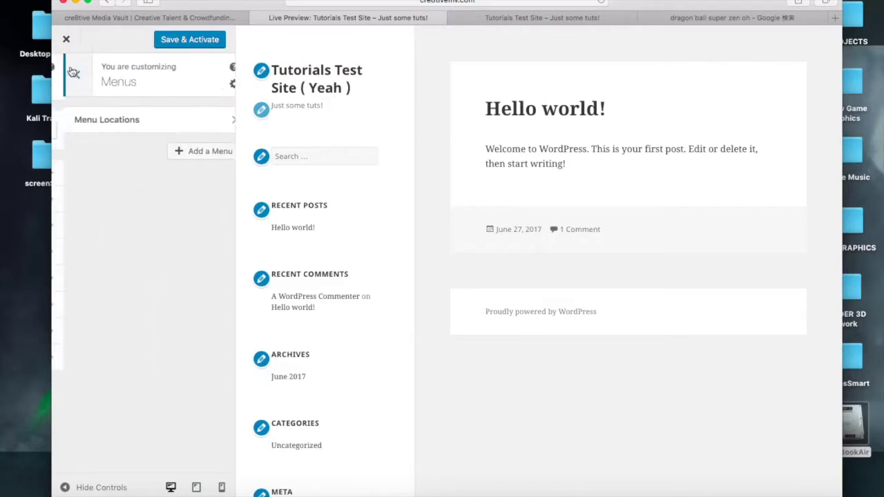
pyautogui.click(68, 74)
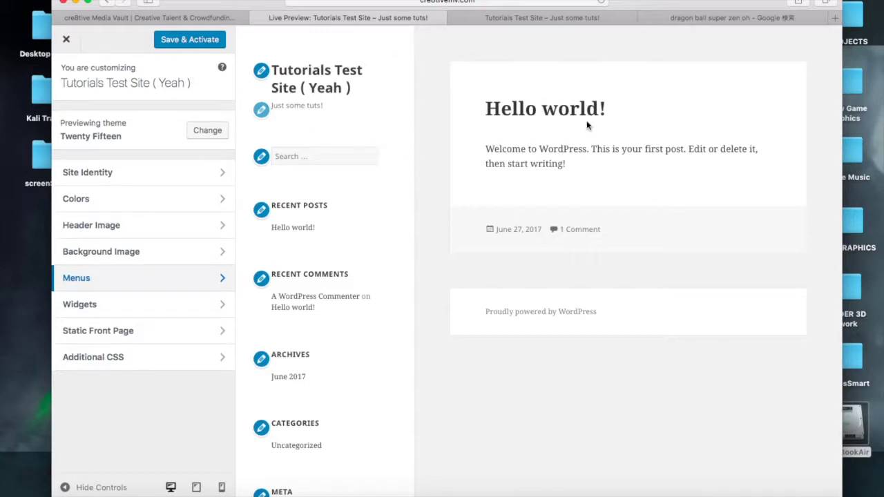
# - Check the live front page again, and close the Twenty Fifteen preview while discarding its unsaved changes
pyautogui.click(573, 17)
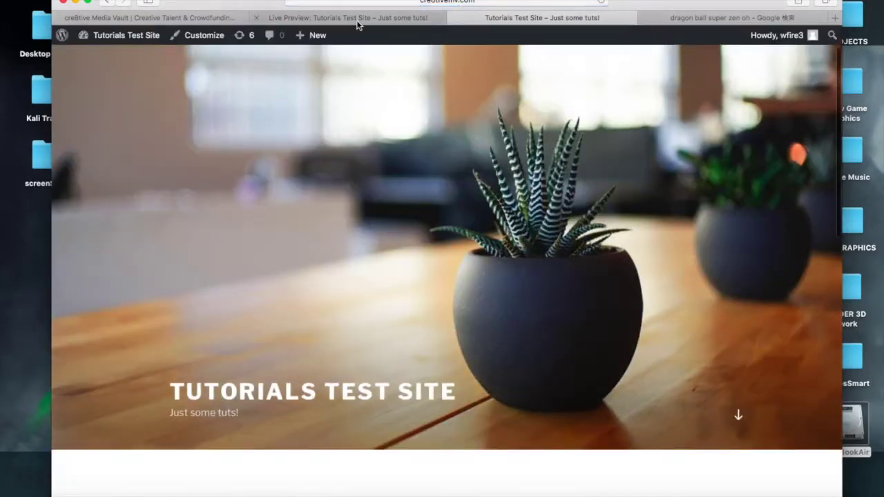
pyautogui.click(347, 20)
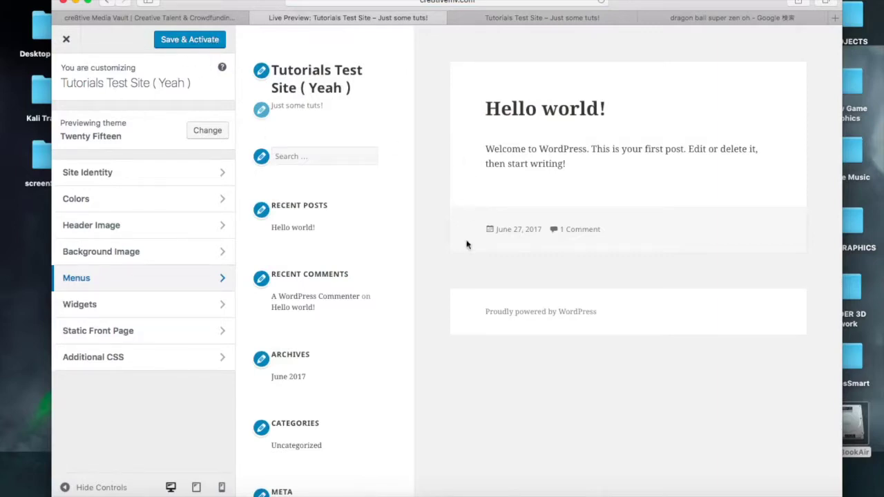
pyautogui.click(66, 41)
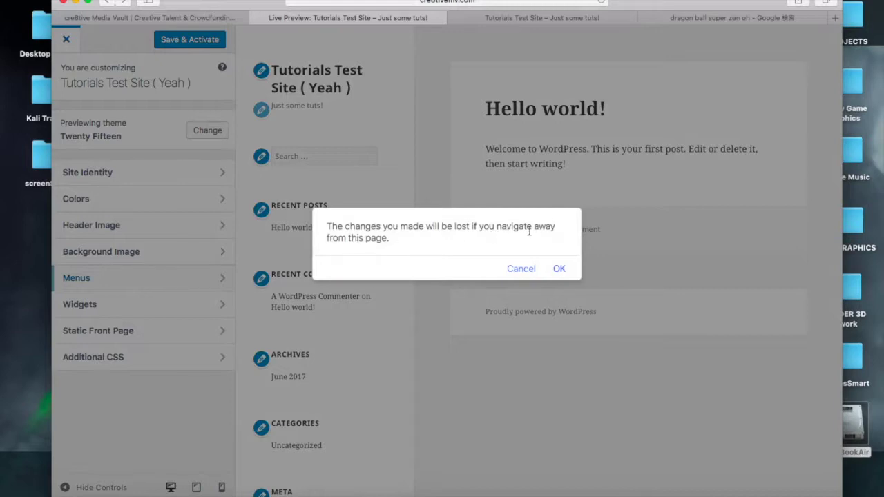
pyautogui.click(558, 273)
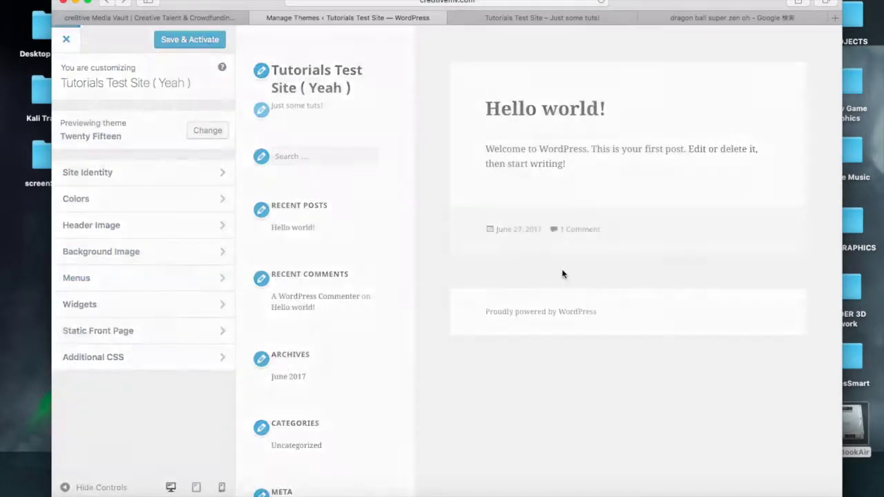
pyautogui.moveTo(724, 180)
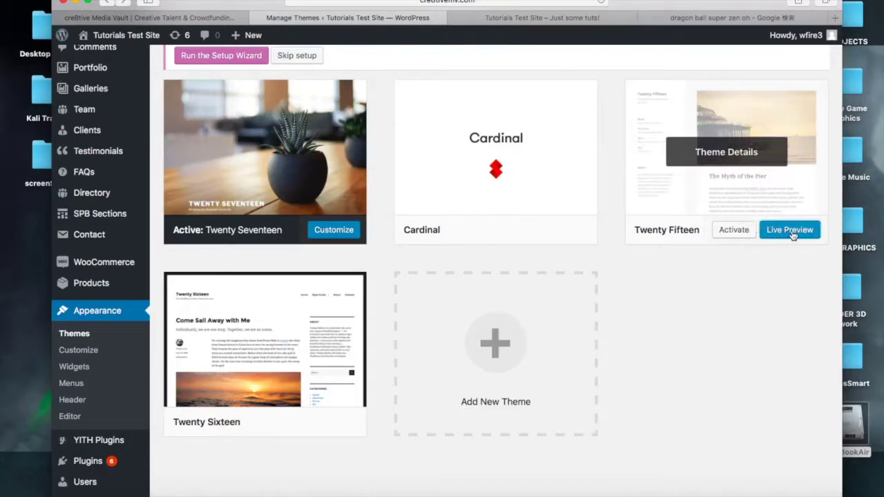
pyautogui.moveTo(218, 383)
pyautogui.moveTo(494, 171)
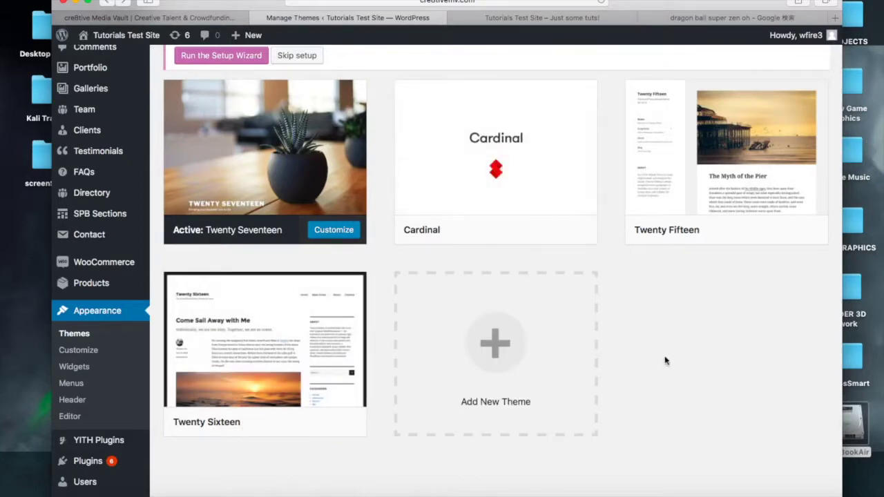
pyautogui.moveTo(297, 395)
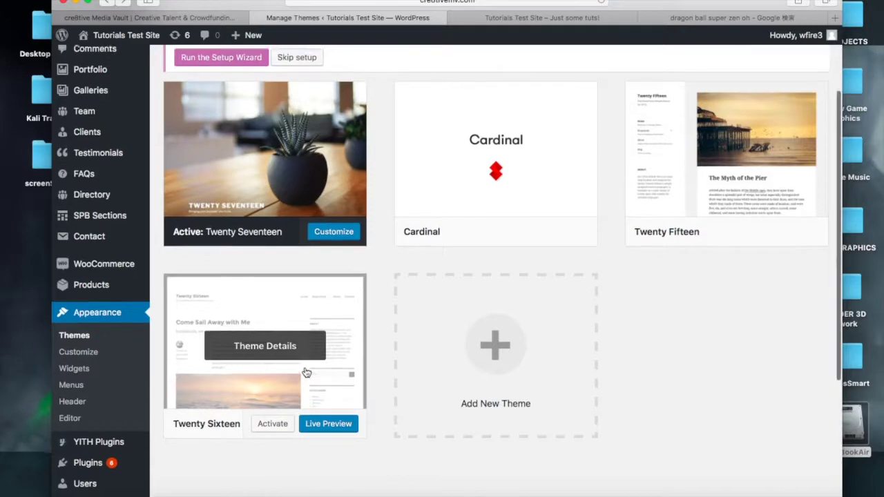
pyautogui.scroll(3, 306, 371)
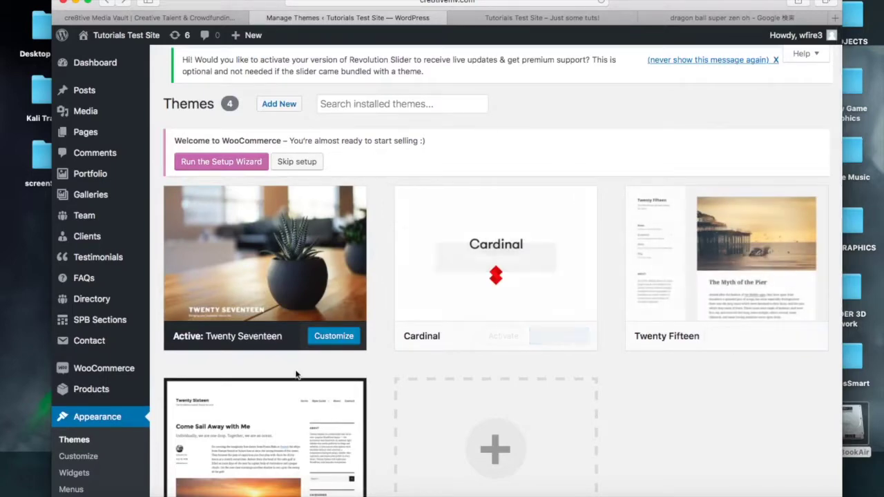
# - Open the page for adding new themes and browse the featured themes available to install
pyautogui.scroll(-5, 321, 407)
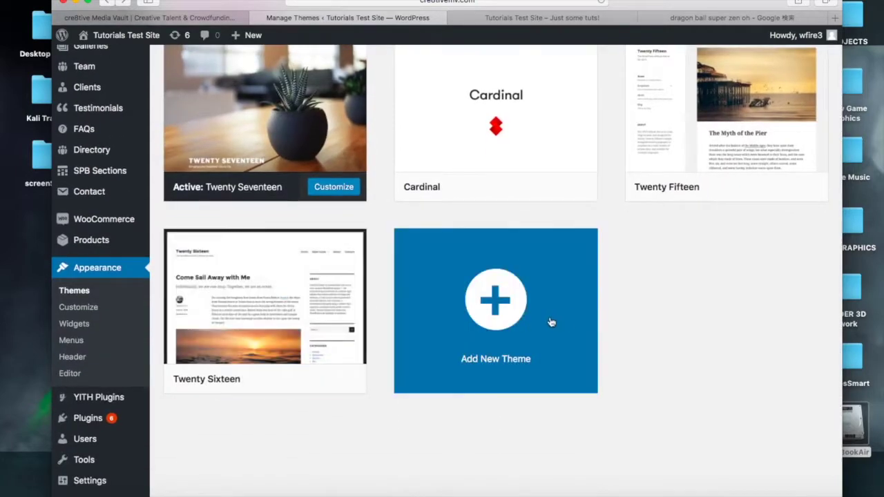
pyautogui.click(551, 321)
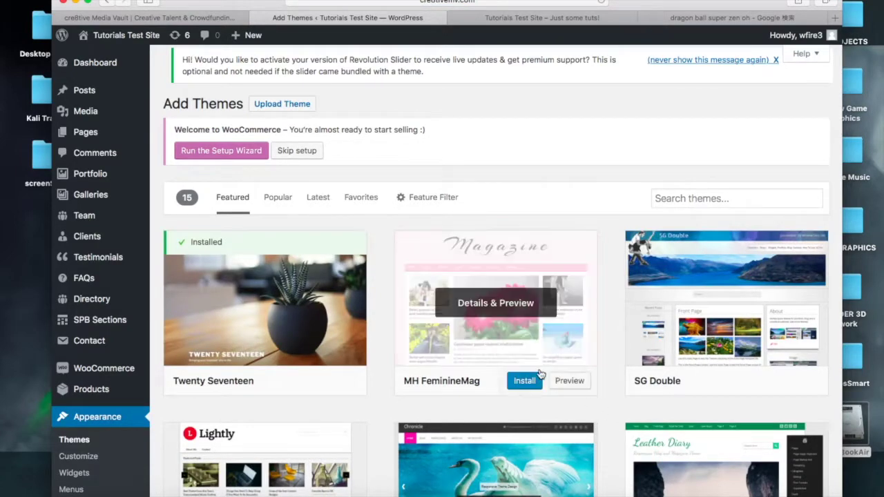
pyautogui.moveTo(364, 378)
pyautogui.scroll(-4, 364, 377)
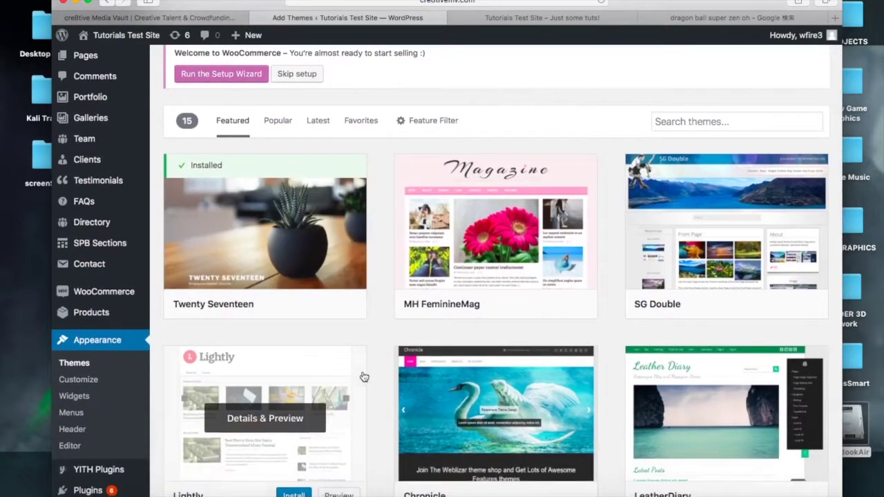
pyautogui.scroll(-1, 364, 377)
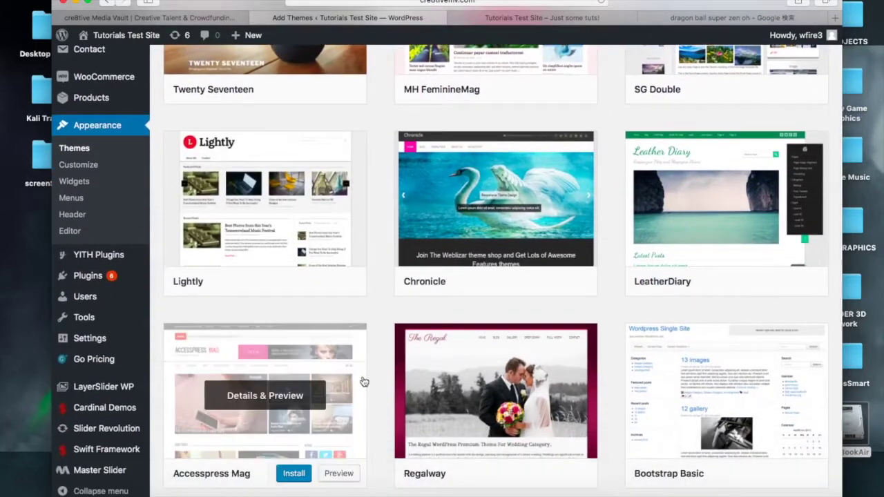
pyautogui.scroll(-3, 360, 389)
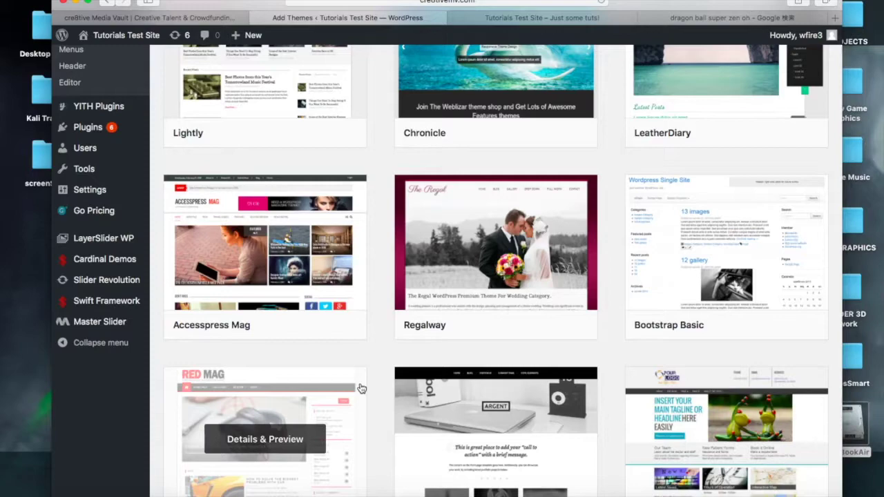
pyautogui.moveTo(651, 303)
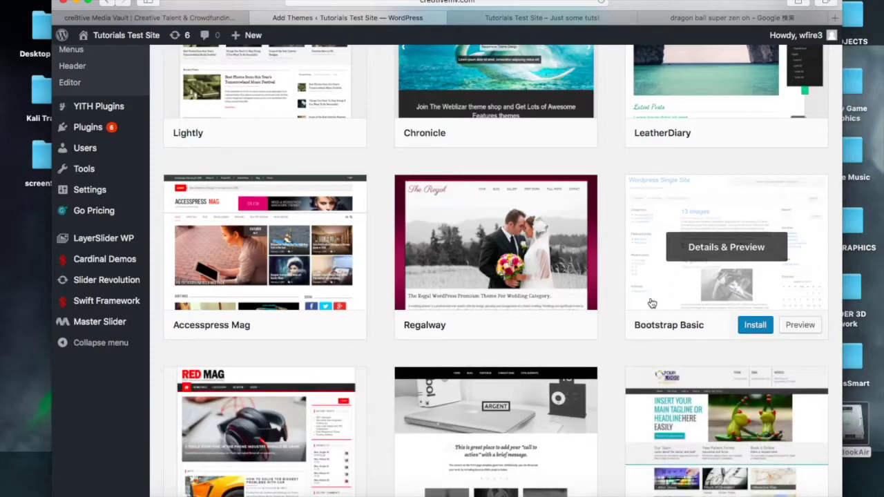
pyautogui.scroll(1, 651, 303)
pyautogui.scroll(3, 651, 303)
pyautogui.scroll(-3, 651, 303)
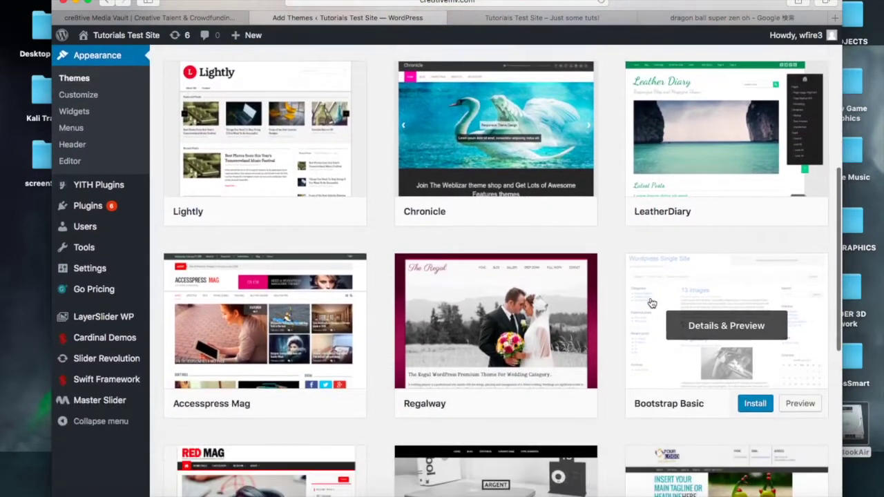
# - Open a preview of the Accesspress Mag theme and look through its sample posts and layout
pyautogui.moveTo(315, 307)
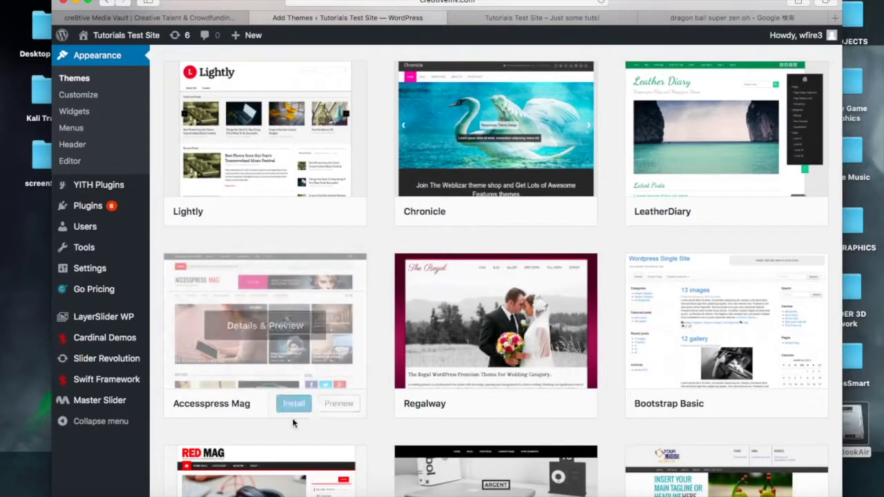
pyautogui.click(338, 405)
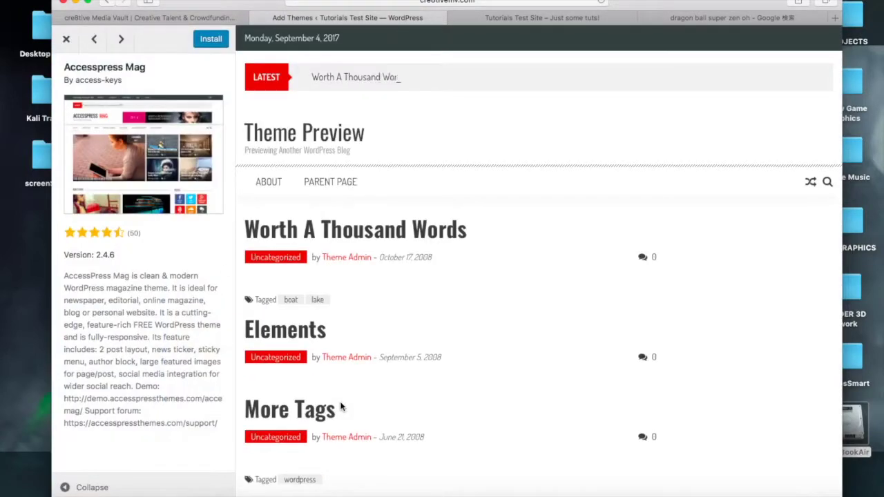
pyautogui.scroll(-5, 701, 272)
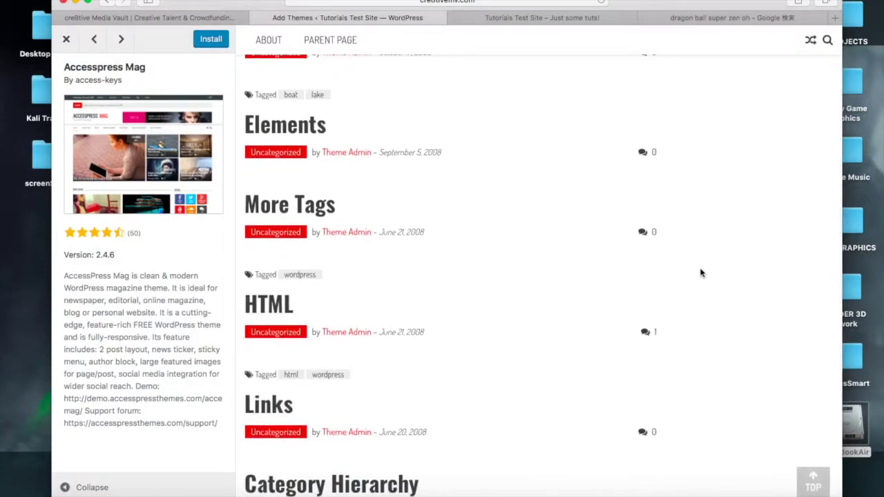
pyautogui.scroll(5, 700, 273)
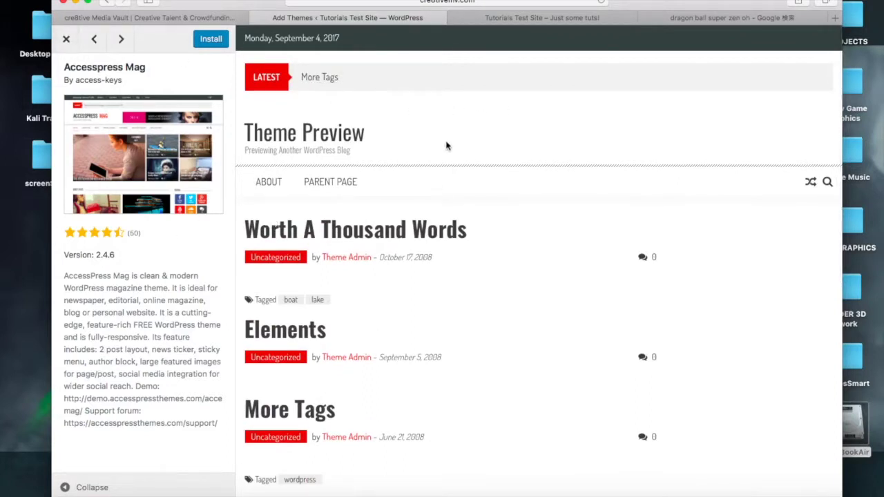
pyautogui.scroll(-10, 438, 222)
pyautogui.scroll(10, 436, 220)
# - Install the Accesspress Mag theme without activating it, and close its preview
pyautogui.click(211, 40)
pyautogui.click(199, 43)
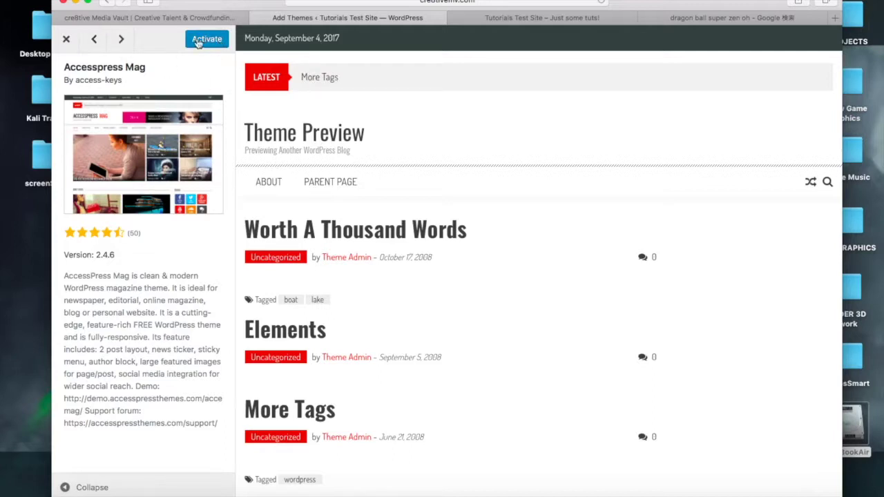
pyautogui.click(67, 41)
pyautogui.moveTo(71, 44)
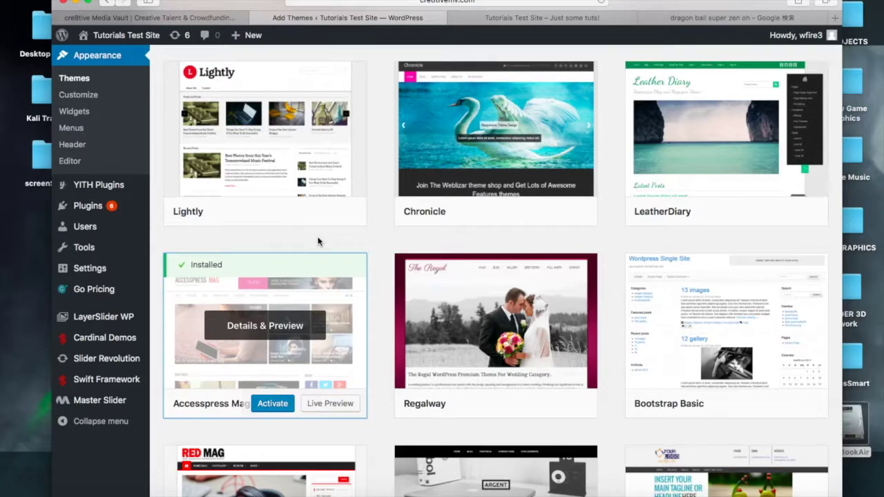
# - Switch to the cre8tive Media Vault site and examine its front page design and sections as a customized theme example
pyautogui.click(212, 19)
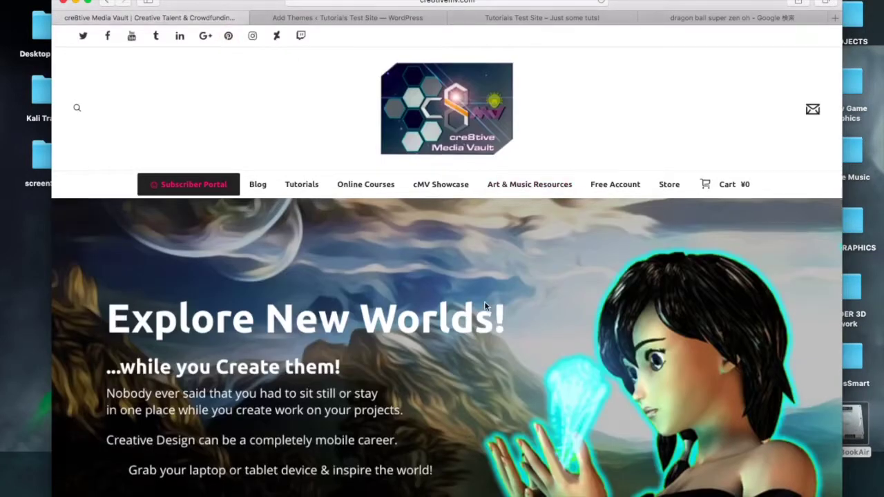
pyautogui.scroll(-2, 484, 301)
pyautogui.scroll(-5, 484, 305)
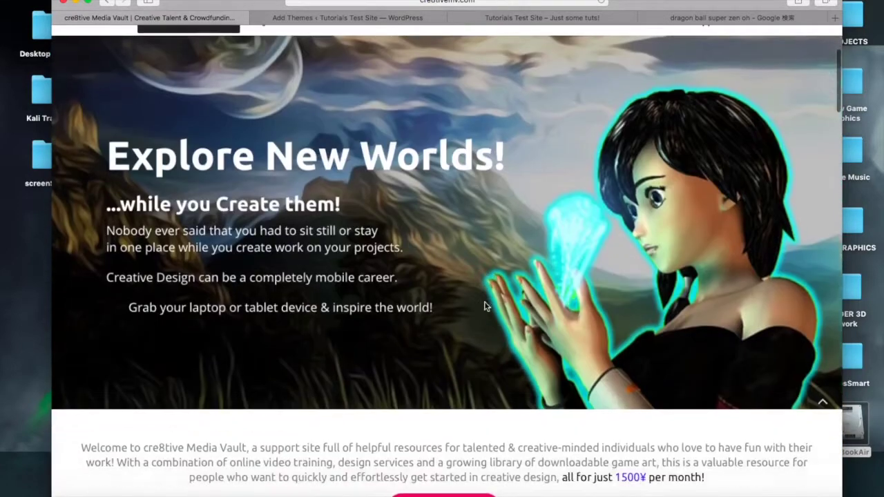
pyautogui.scroll(-7, 484, 307)
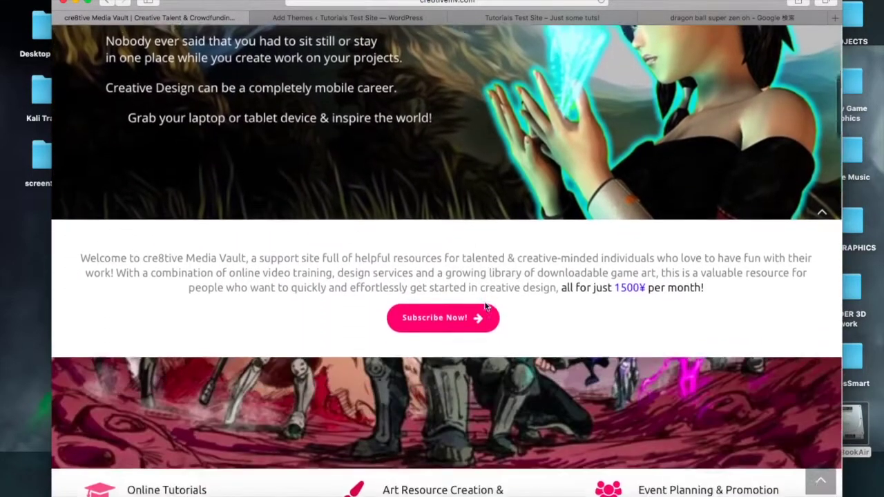
pyautogui.scroll(-6, 486, 308)
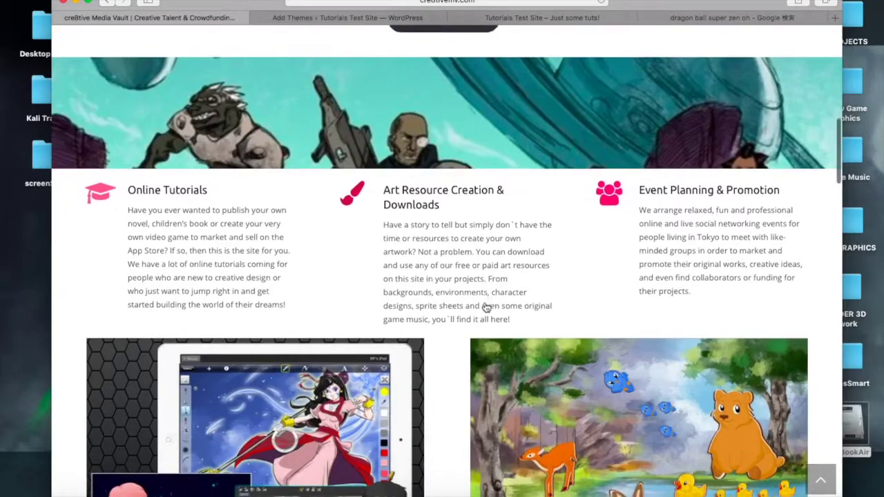
pyautogui.scroll(-8, 486, 308)
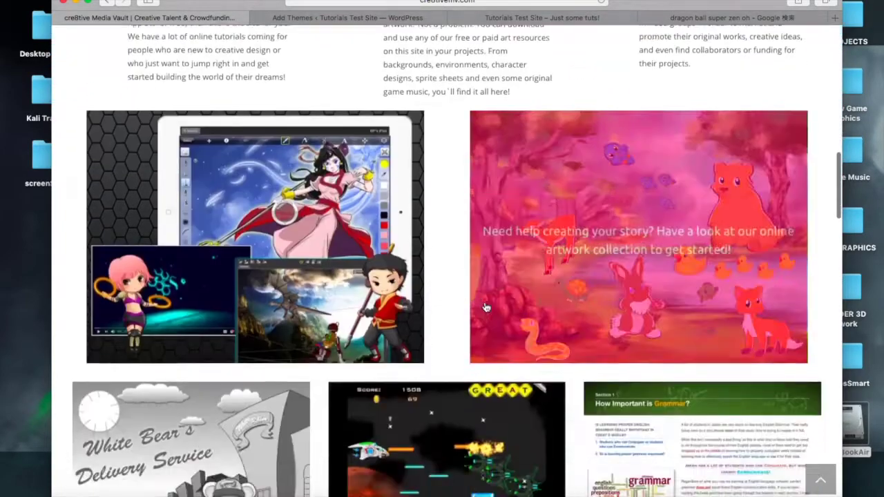
pyautogui.scroll(15, 486, 307)
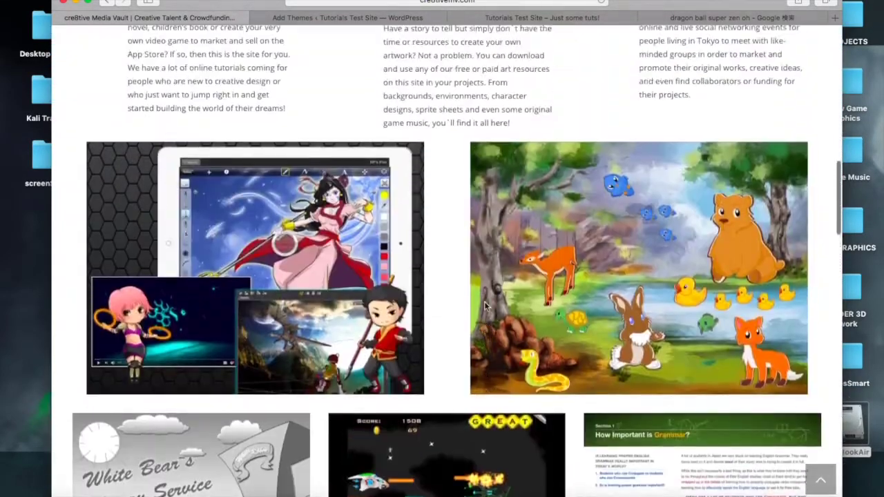
pyautogui.scroll(10, 486, 307)
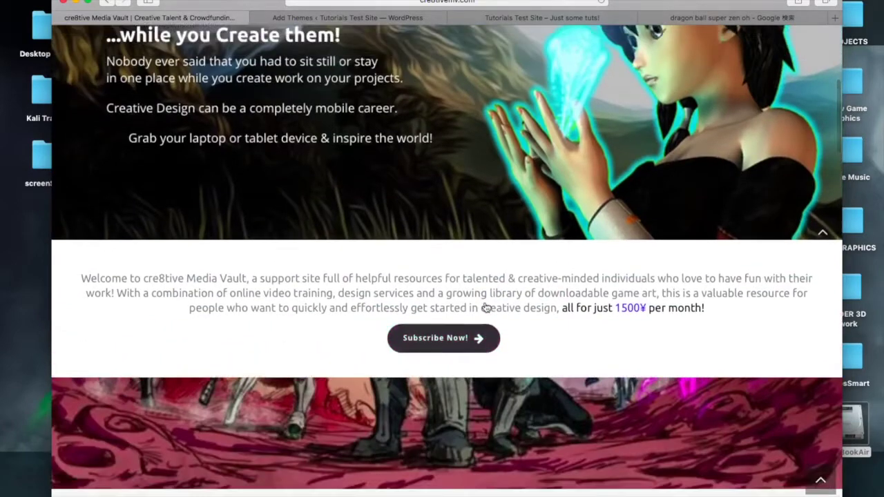
pyautogui.scroll(3, 486, 301)
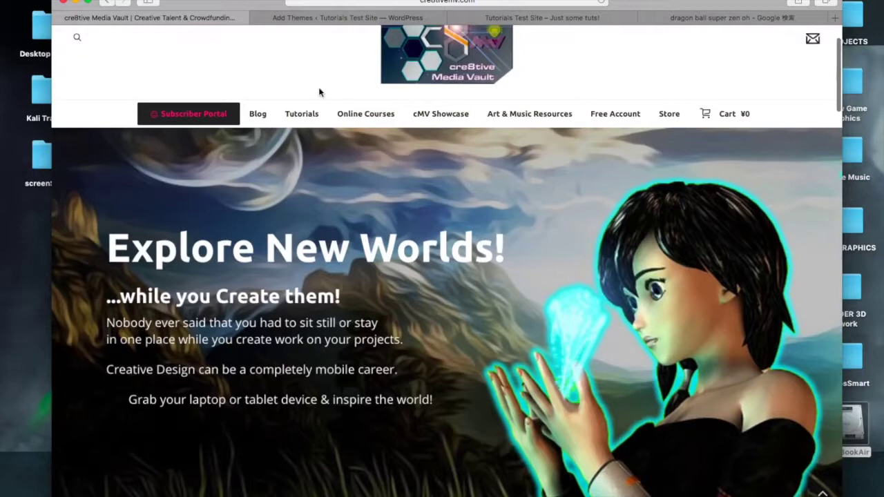
# - Return to the Tutorials Test Site's featured themes, preview the MH FeminineMag theme and install it
pyautogui.click(371, 18)
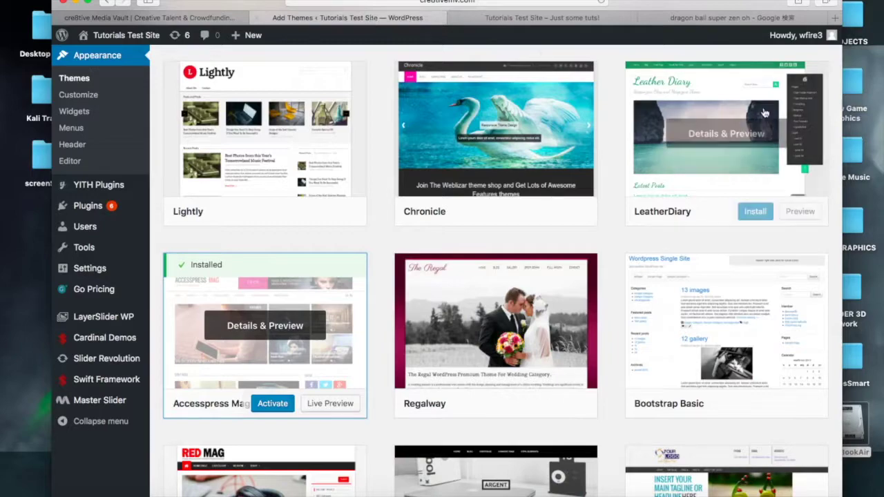
pyautogui.scroll(5, 525, 207)
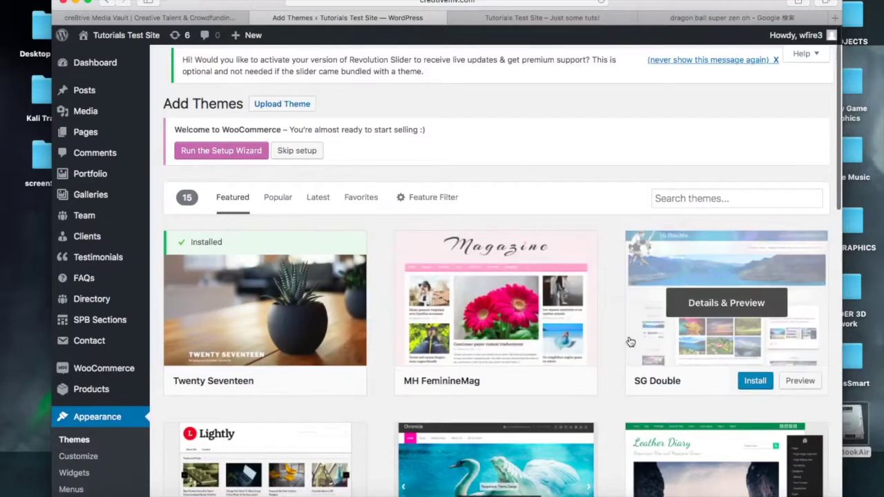
pyautogui.scroll(-3, 725, 346)
pyautogui.click(526, 227)
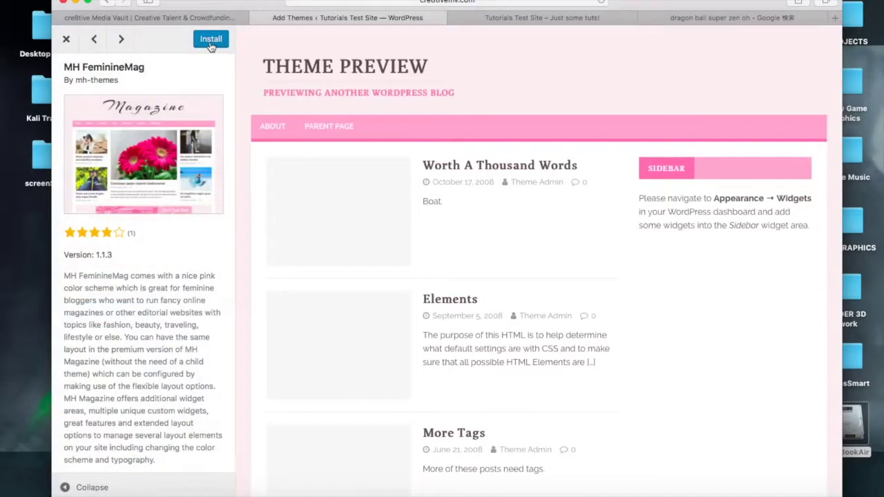
pyautogui.click(211, 39)
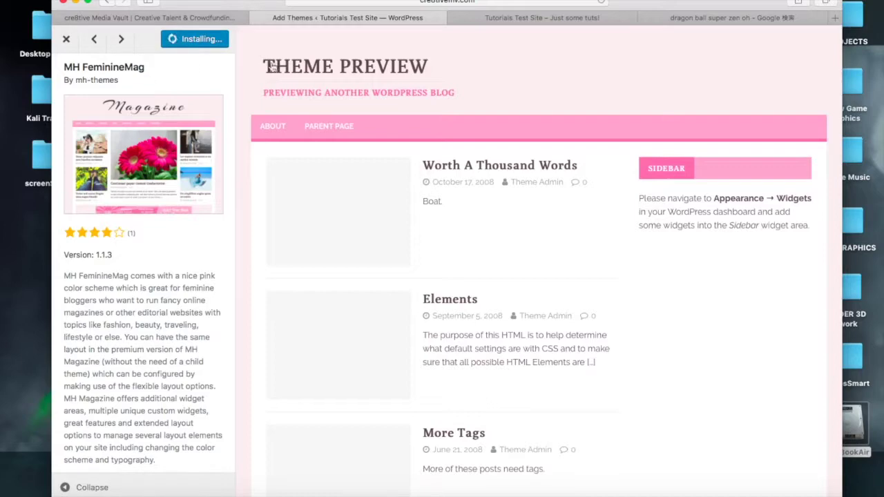
# - Check the Tutorials Test Site's live front page, and close the MH FeminineMag preview without activating the theme
pyautogui.click(598, 23)
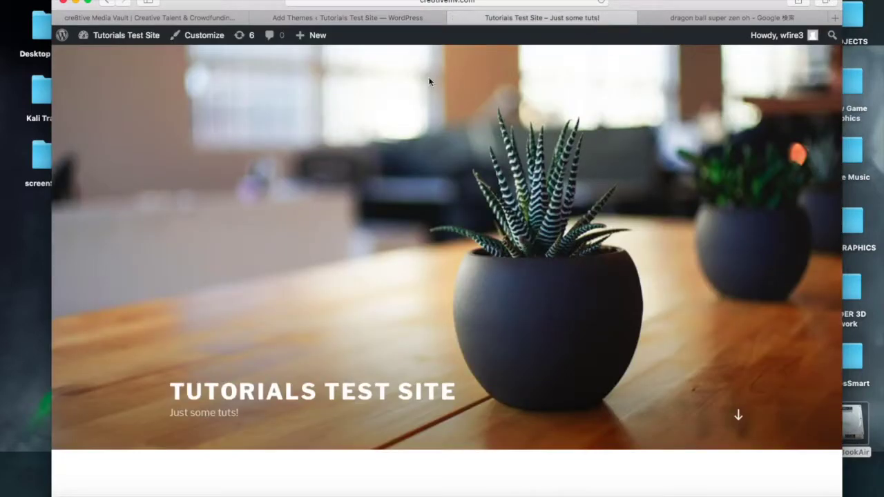
pyautogui.click(350, 20)
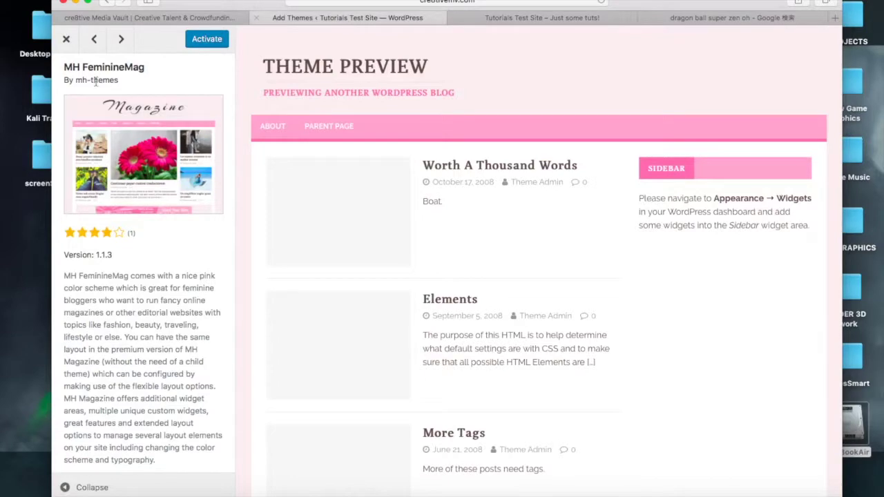
pyautogui.click(67, 40)
# - Open the site's installed themes list and look over the newly added themes alongside the existing ones
pyautogui.scroll(3, 409, 237)
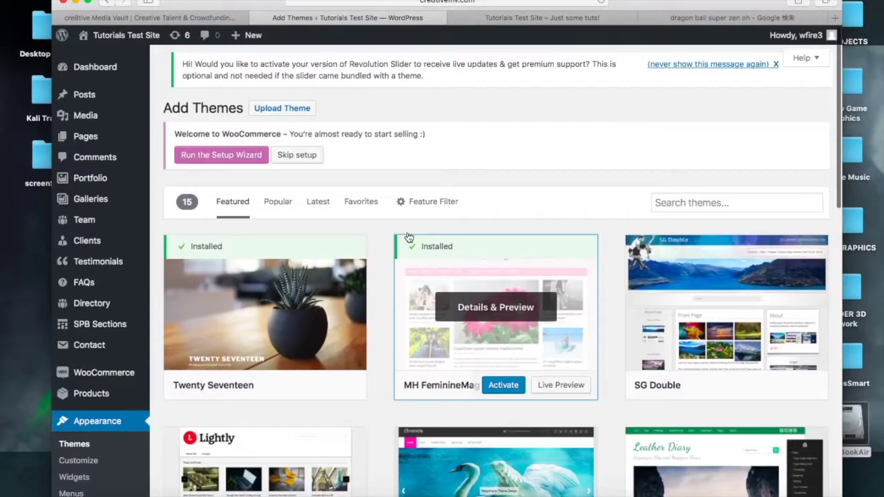
pyautogui.scroll(-4, 409, 237)
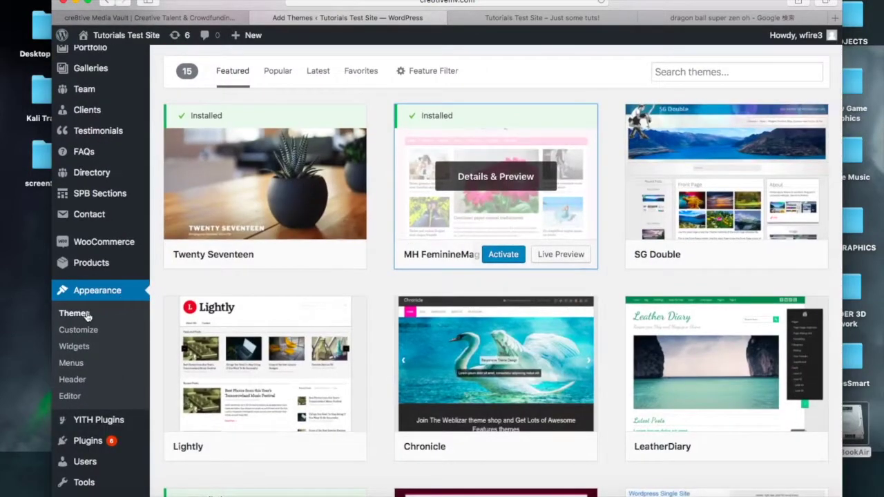
pyautogui.click(84, 315)
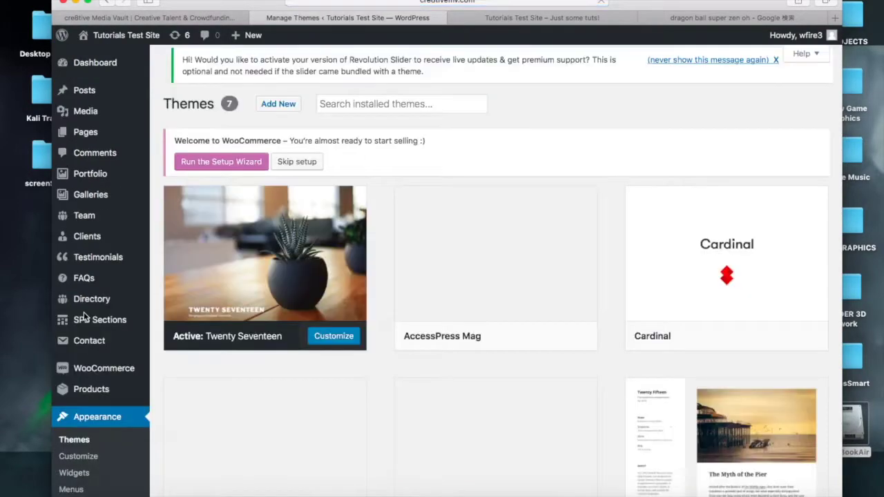
pyautogui.scroll(-3, 318, 276)
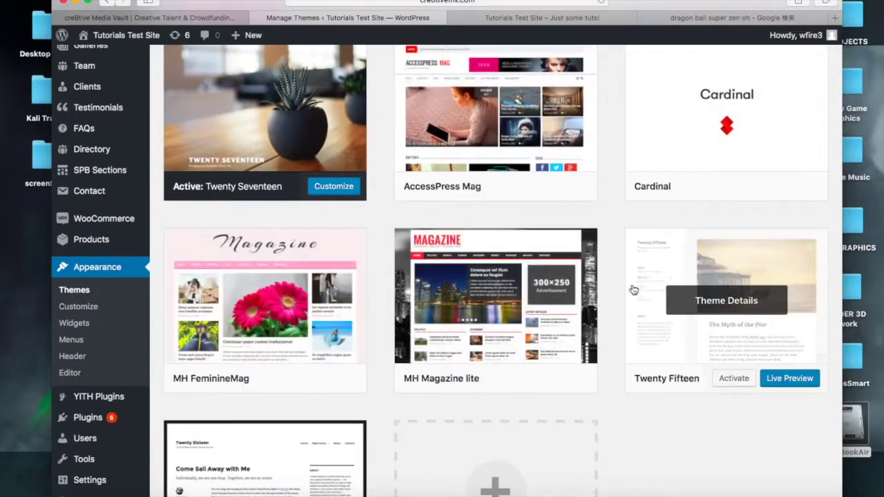
pyautogui.scroll(-2, 627, 178)
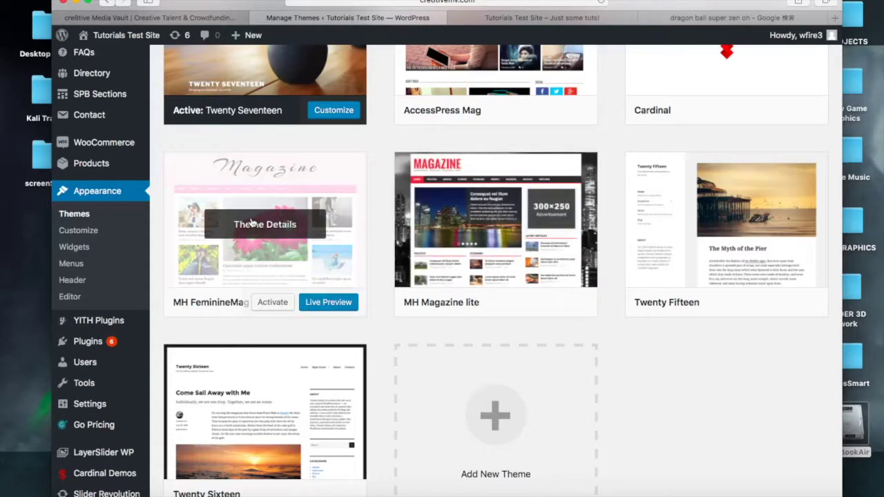
pyautogui.scroll(3, 252, 222)
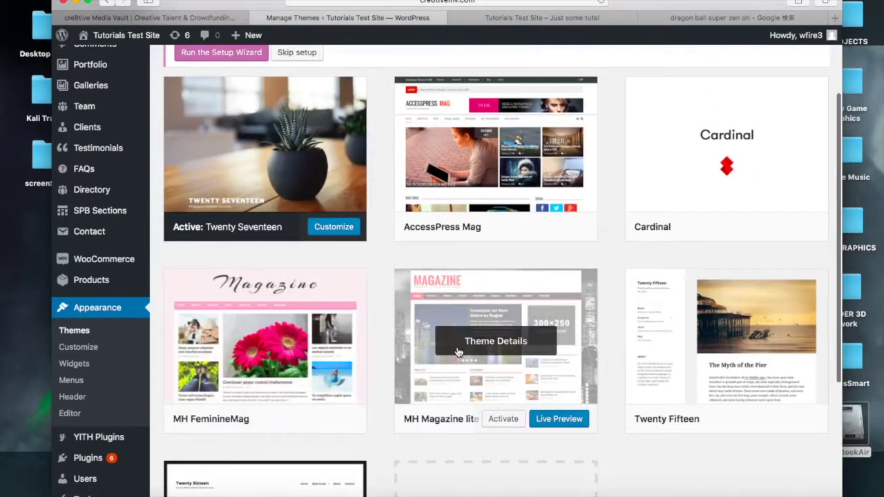
pyautogui.scroll(3, 457, 353)
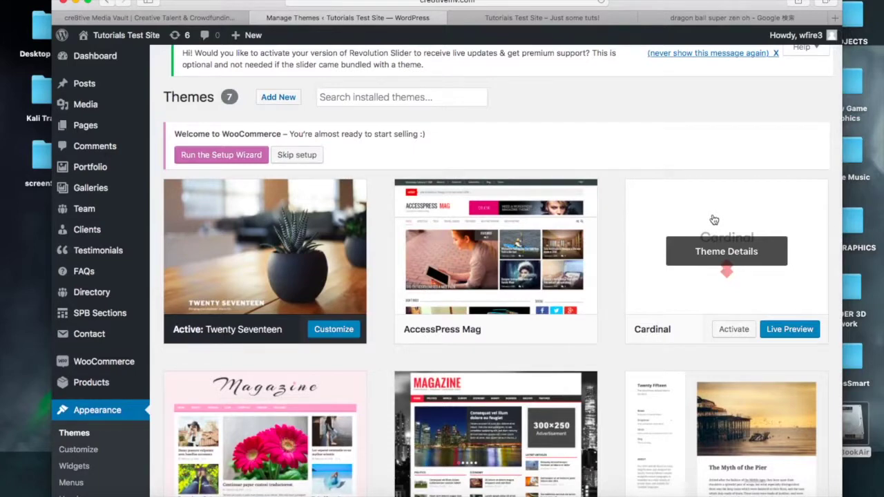
pyautogui.scroll(-4, 714, 219)
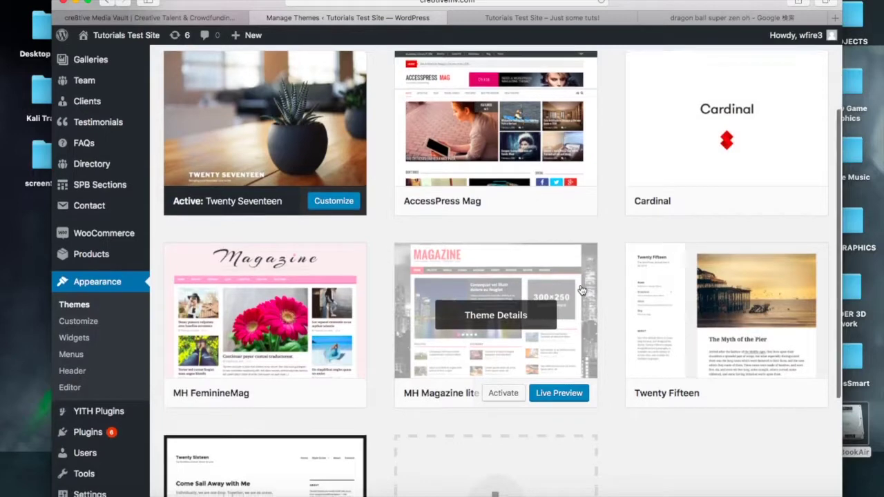
# - Open the live preview of the installed MH FeminineMag theme, and save and activate it on the Tutorials Test Site
pyautogui.scroll(-1, 582, 290)
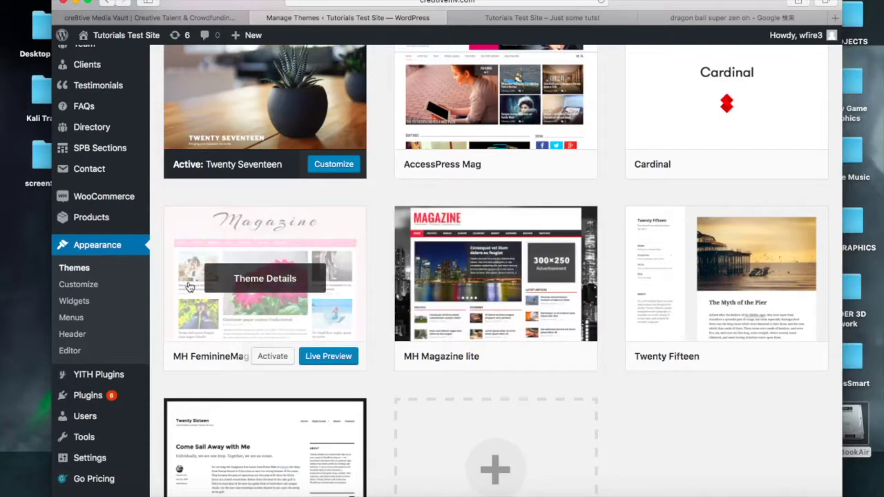
pyautogui.click(328, 357)
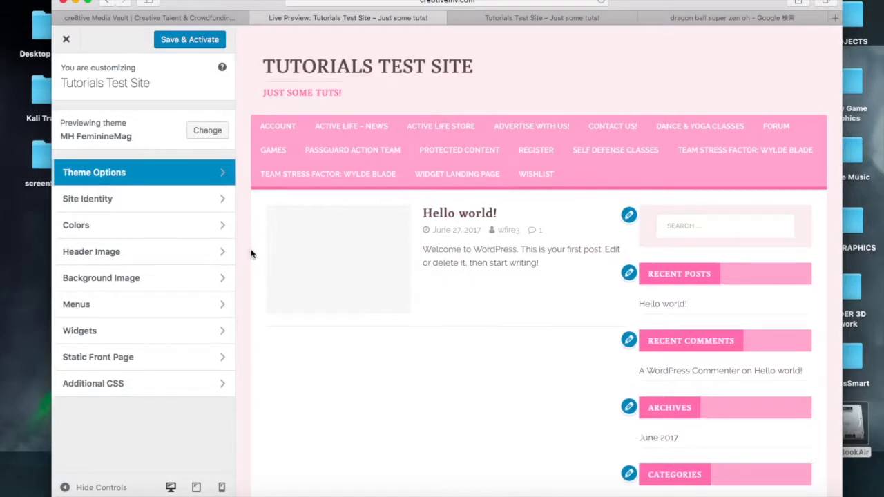
pyautogui.click(190, 40)
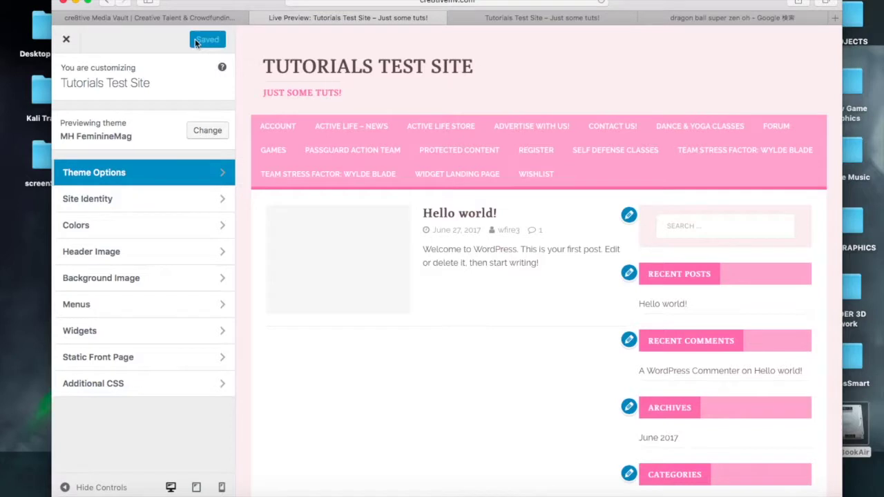
# - Check the Tutorials Test Site's live front page with the MH FeminineMag theme, and close the theme customizer
pyautogui.click(520, 18)
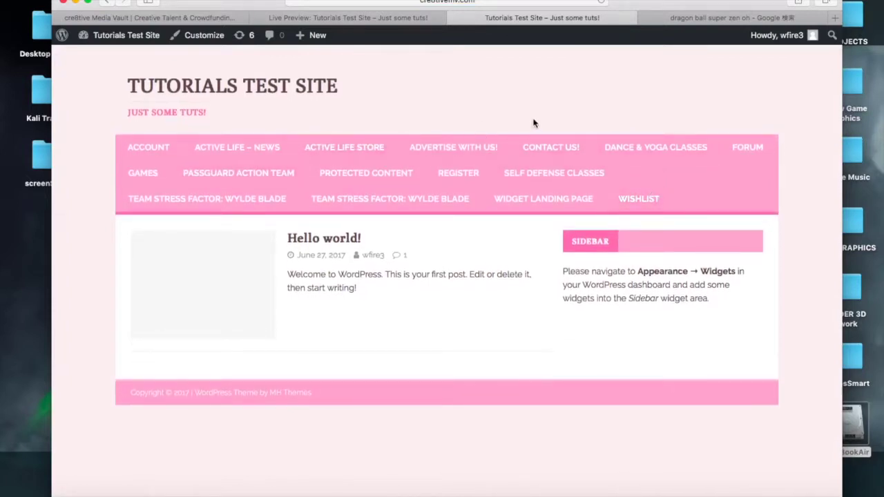
pyautogui.click(356, 19)
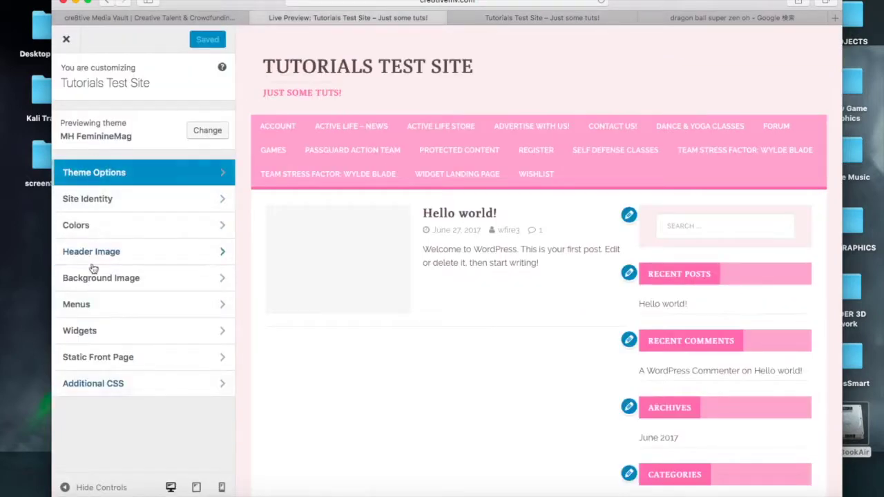
pyautogui.click(67, 40)
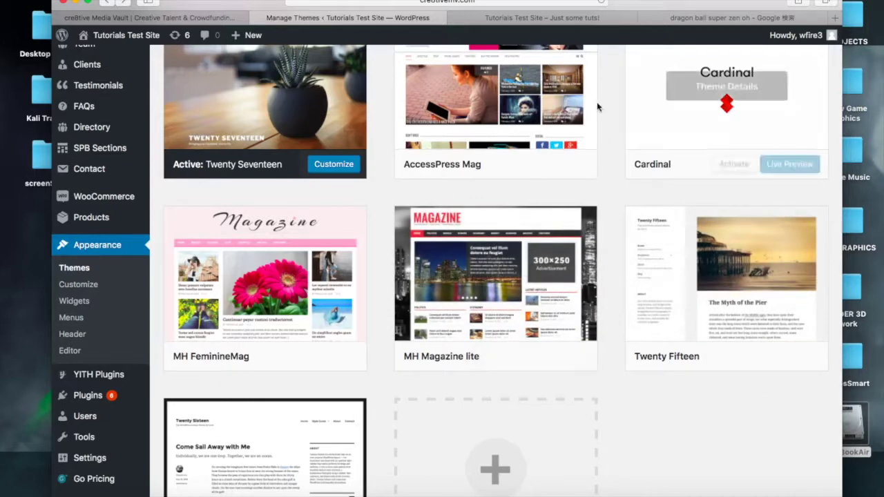
pyautogui.click(575, 16)
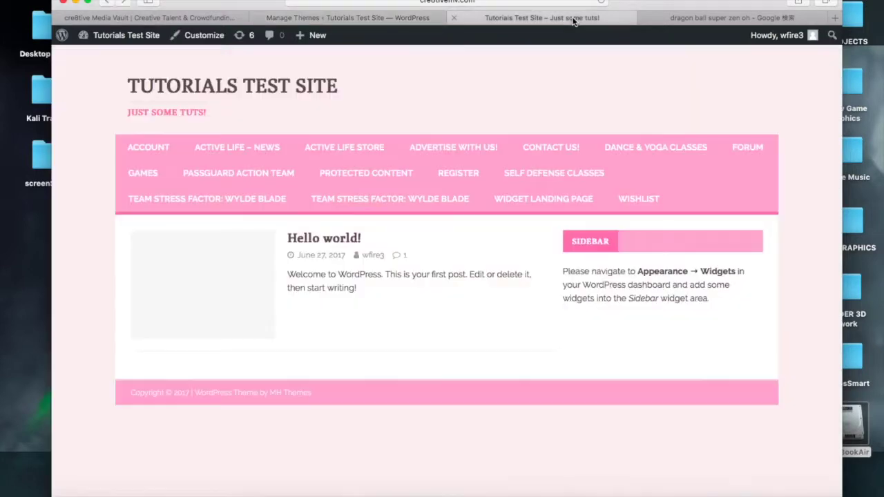
# - Look over the installed themes list again and compare it with the site's live front page
pyautogui.click(385, 20)
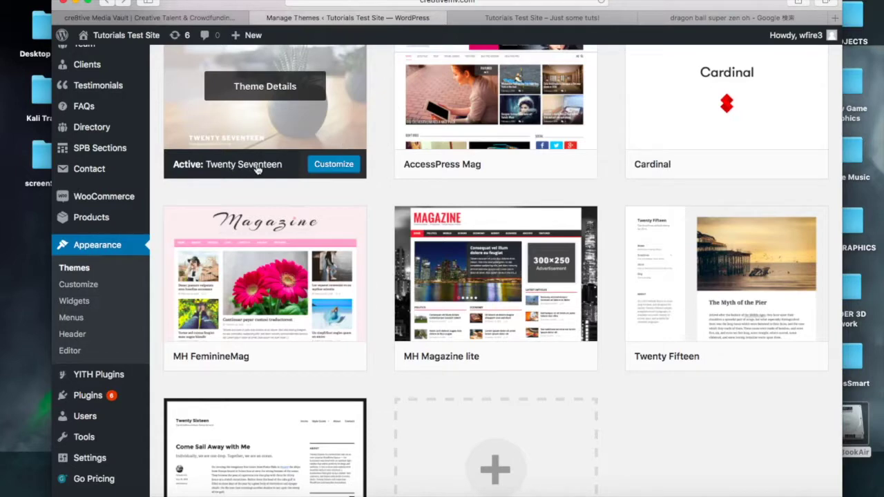
pyautogui.scroll(3, 276, 157)
pyautogui.scroll(-2, 283, 148)
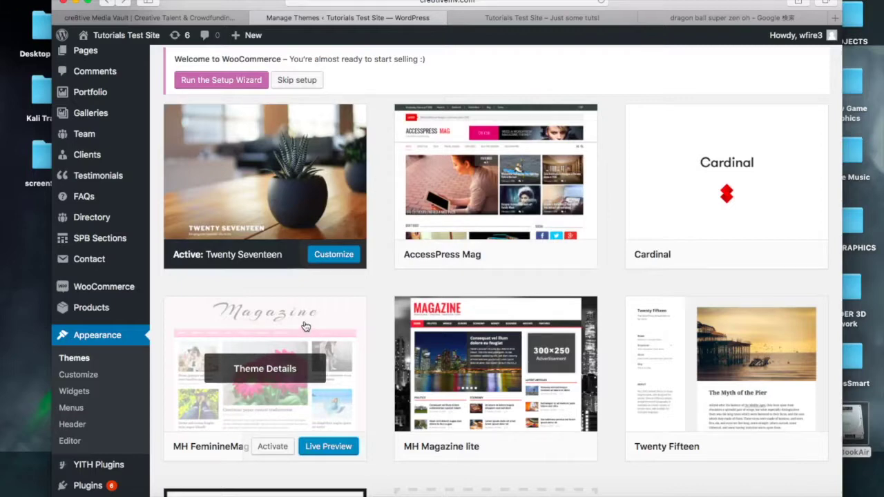
pyautogui.click(506, 19)
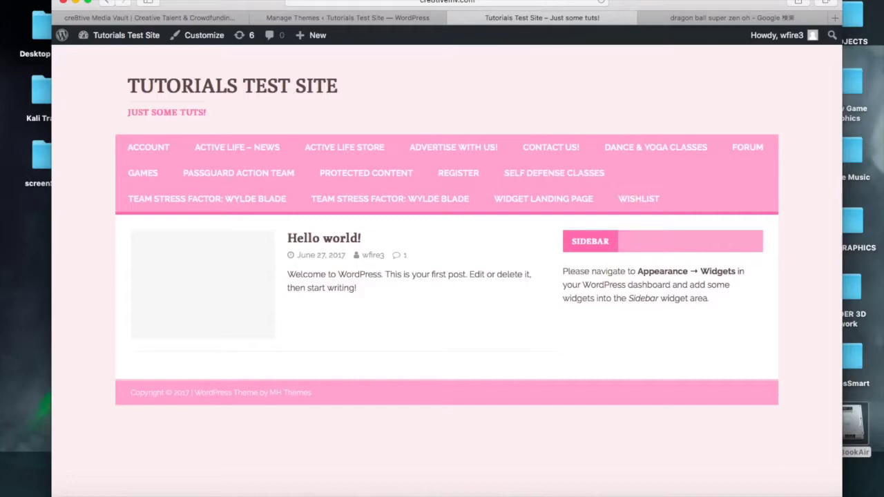
pyautogui.click(541, 2)
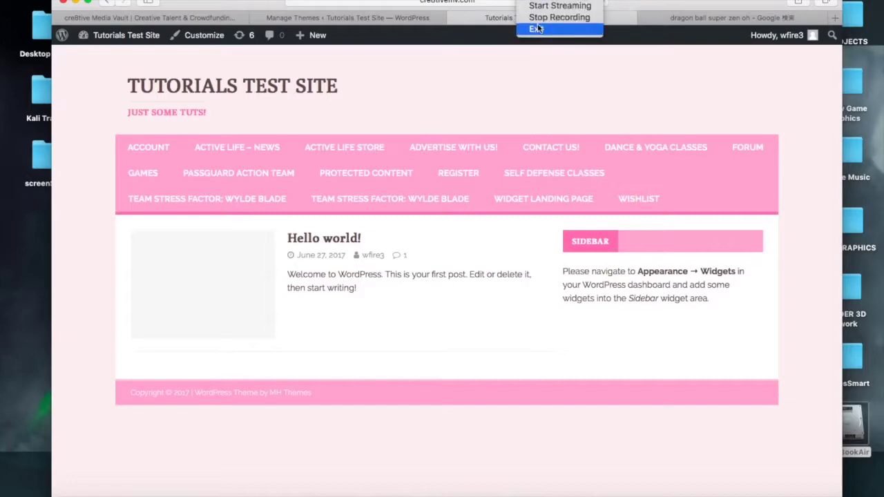
pyautogui.click(541, 17)
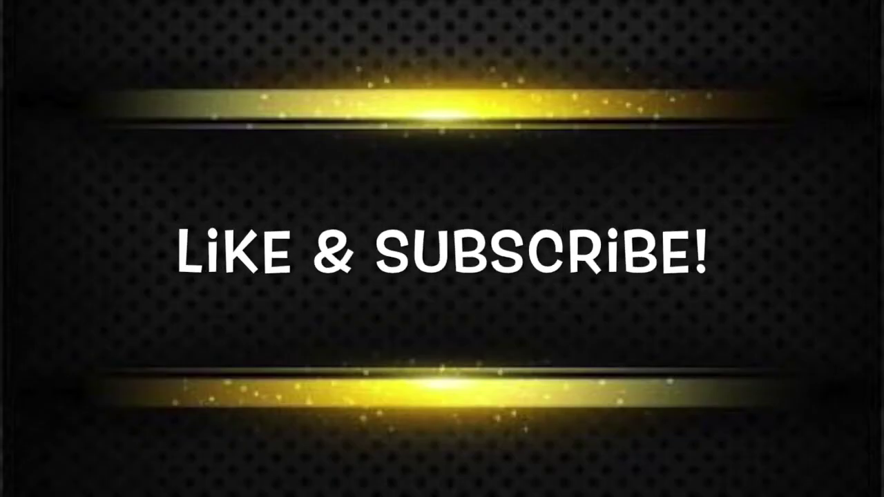